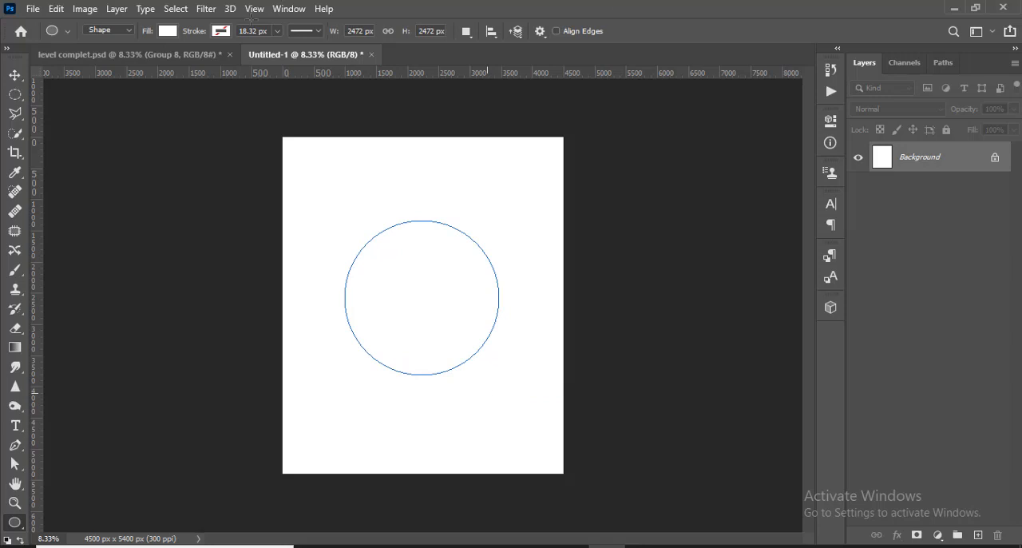
- Give the circle a black stroke and remove its white fill
{"action": "left_click", "coordinate": [222, 31]}
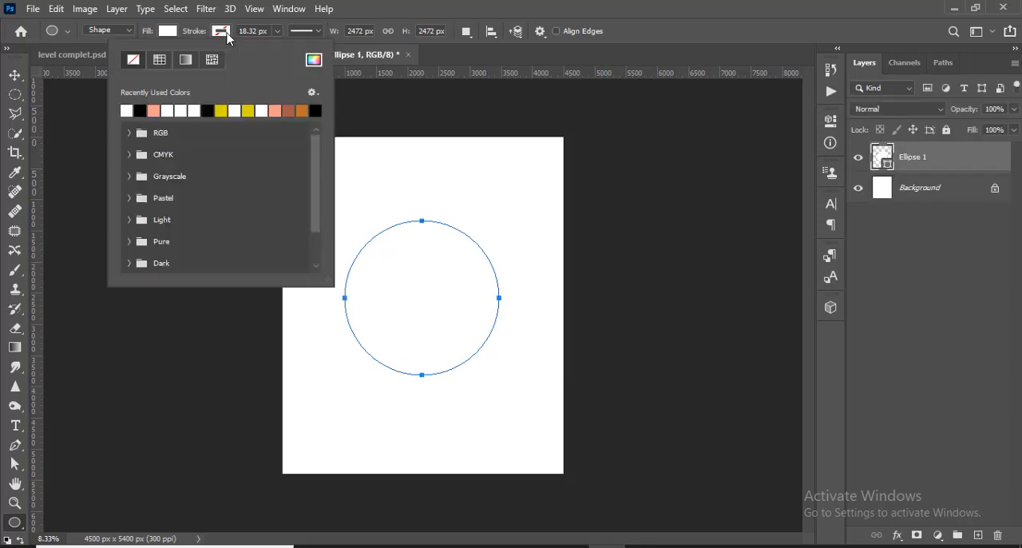
{"action": "left_click", "coordinate": [143, 110]}
{"action": "left_click", "coordinate": [173, 32]}
{"action": "left_click", "coordinate": [82, 61]}
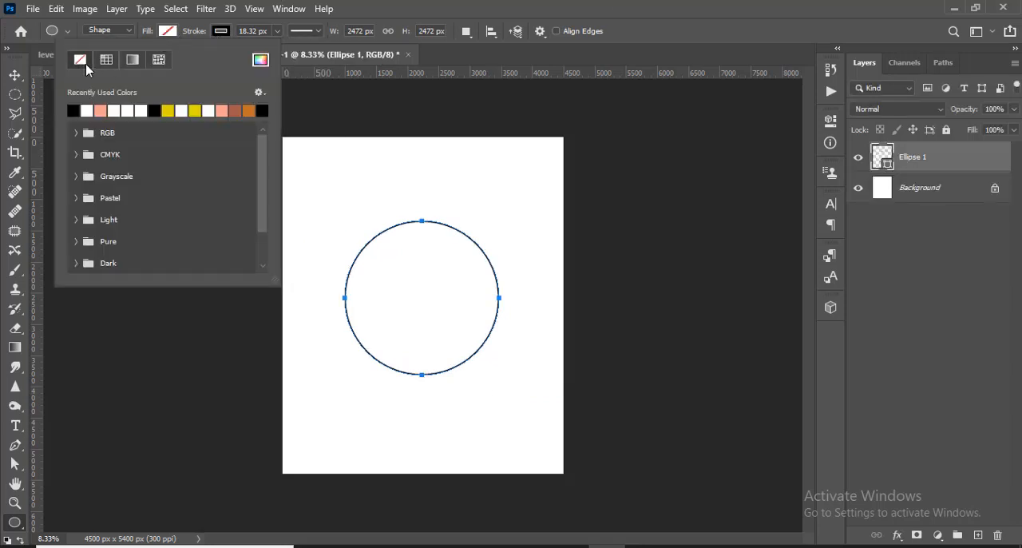
{"action": "left_click", "coordinate": [400, 6]}
- Thicken the circle's outline, fine-tuning the stroke width to 55.53 px
{"action": "left_click", "coordinate": [276, 31]}
{"action": "left_click_drag", "start_coordinate": [278, 46], "coordinate": [288, 52]}
{"action": "key", "text": "ctrl+equal"}
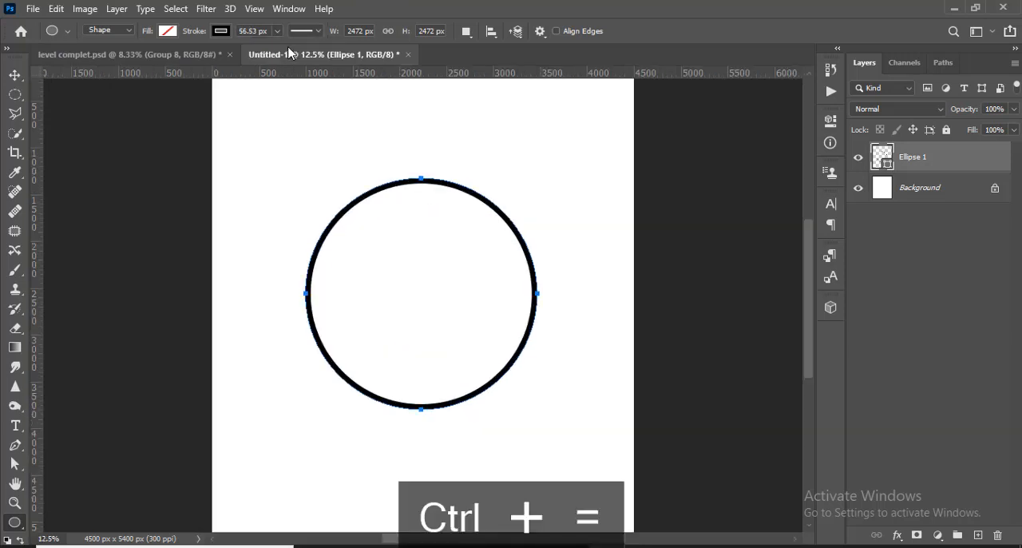
{"action": "key", "text": "ctrl+equal"}
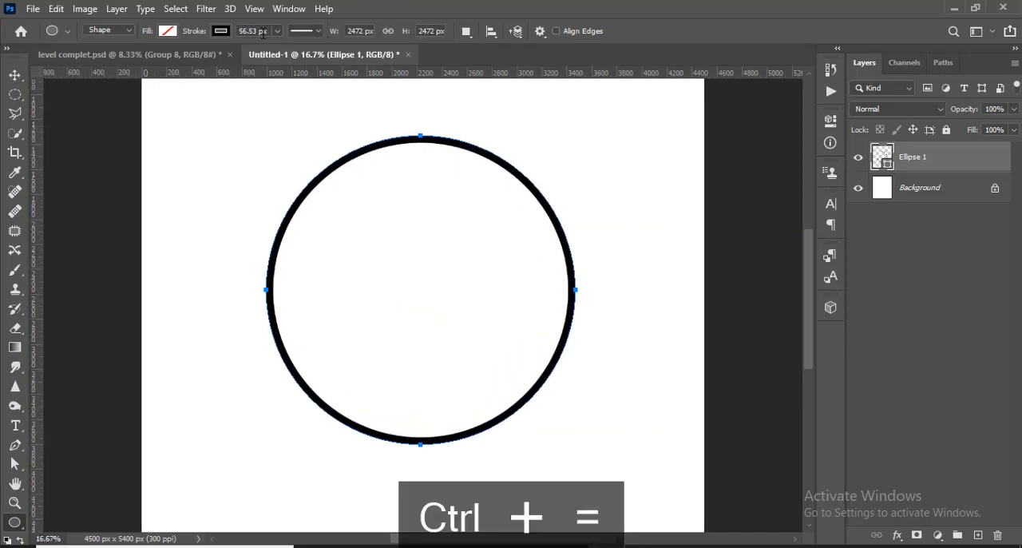
{"action": "left_click", "coordinate": [264, 32]}
{"action": "scroll", "coordinate": [264, 32], "scroll_direction": "up", "scroll_amount": 1}
{"action": "key", "text": "Return"}
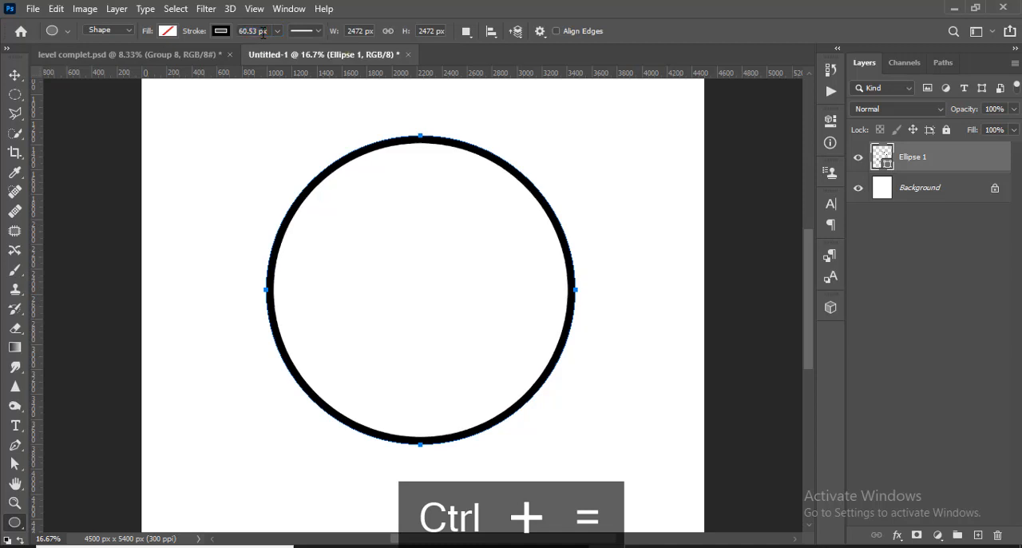
{"action": "left_click", "coordinate": [263, 32]}
{"action": "scroll", "coordinate": [264, 32], "scroll_direction": "down", "scroll_amount": 1}
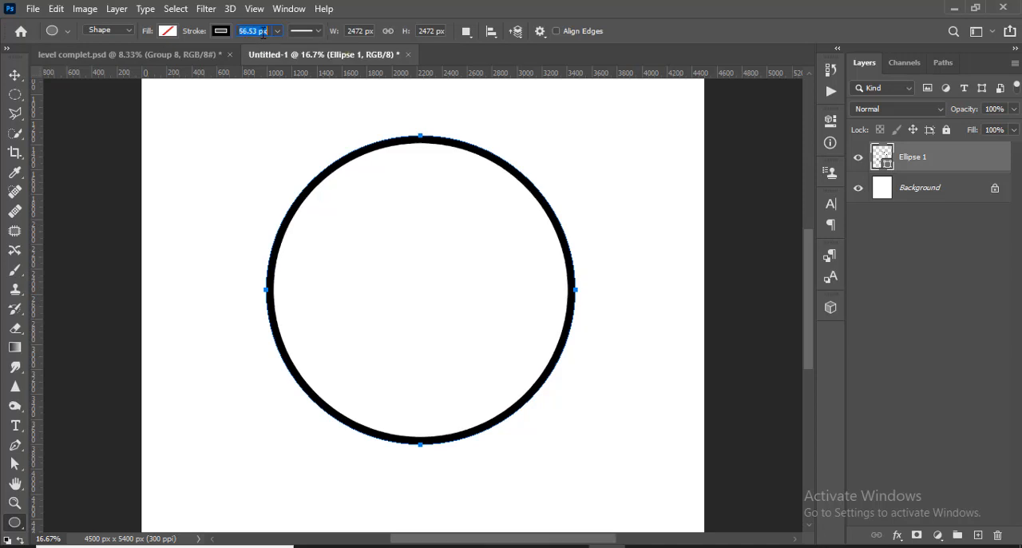
{"action": "key", "text": "Return"}
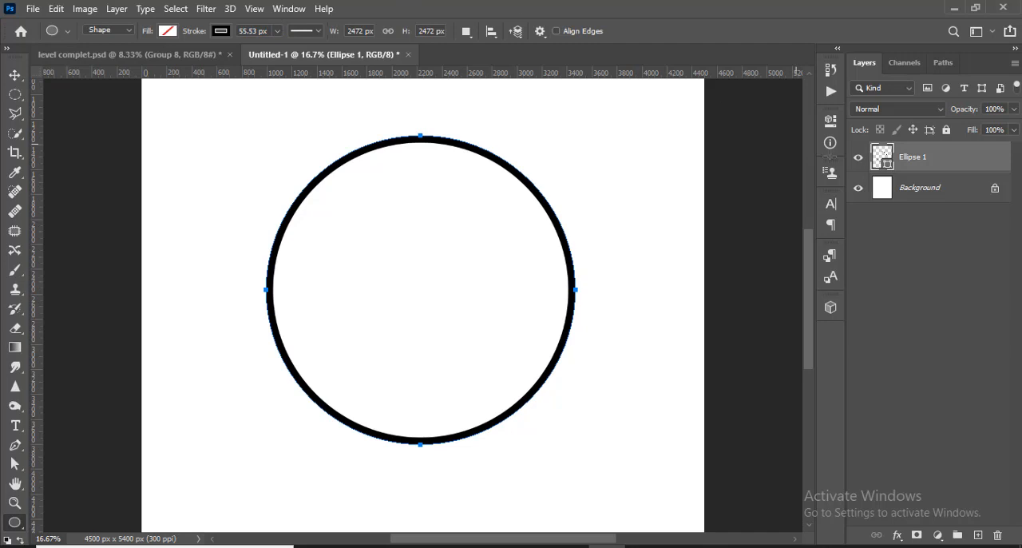
- Duplicate the circle layer, shrink the copy around its centre to about 2292 px wide, and hide the original circle
{"action": "left_click", "coordinate": [918, 196]}
{"action": "left_click", "coordinate": [940, 168]}
{"action": "key", "text": "ctrl+j"}
{"action": "key", "text": "ctrl+t"}
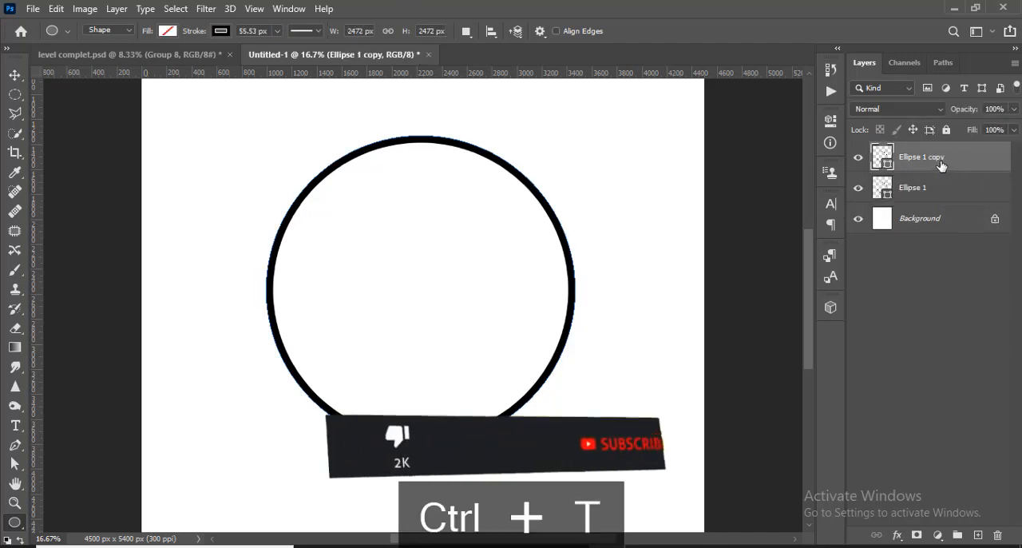
{"action": "left_click_drag", "start_coordinate": [574, 444], "coordinate": [563, 432]}
{"action": "left_click", "coordinate": [707, 38]}
{"action": "left_click", "coordinate": [858, 188]}
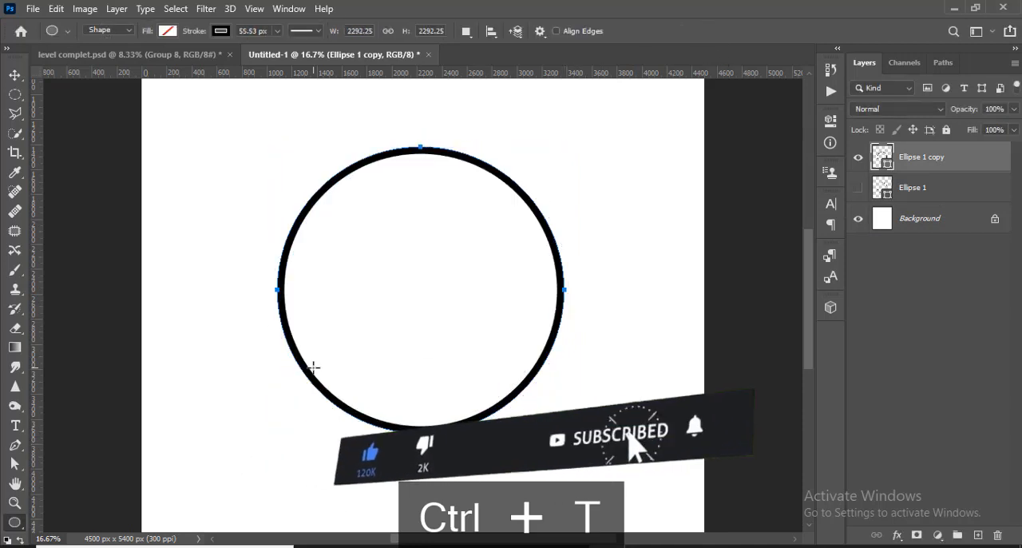
- With the Horizontal Type tool, paste VICTORIA RAY PHOTOGRAPHY along the smaller circle's path, starting near its lower edge, at 83 pt
{"action": "right_click", "coordinate": [23, 426]}
{"action": "left_click", "coordinate": [88, 425]}
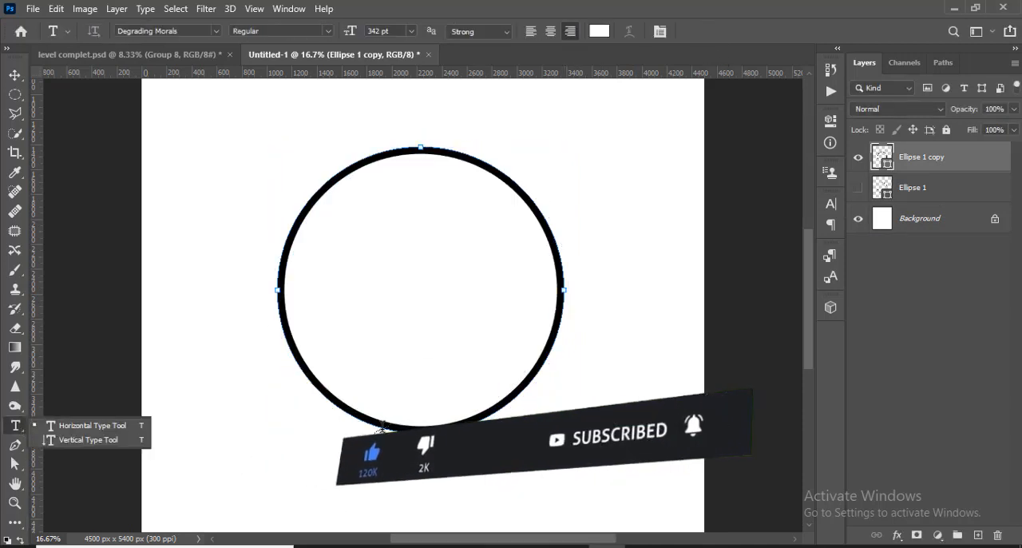
{"action": "left_click", "coordinate": [382, 427]}
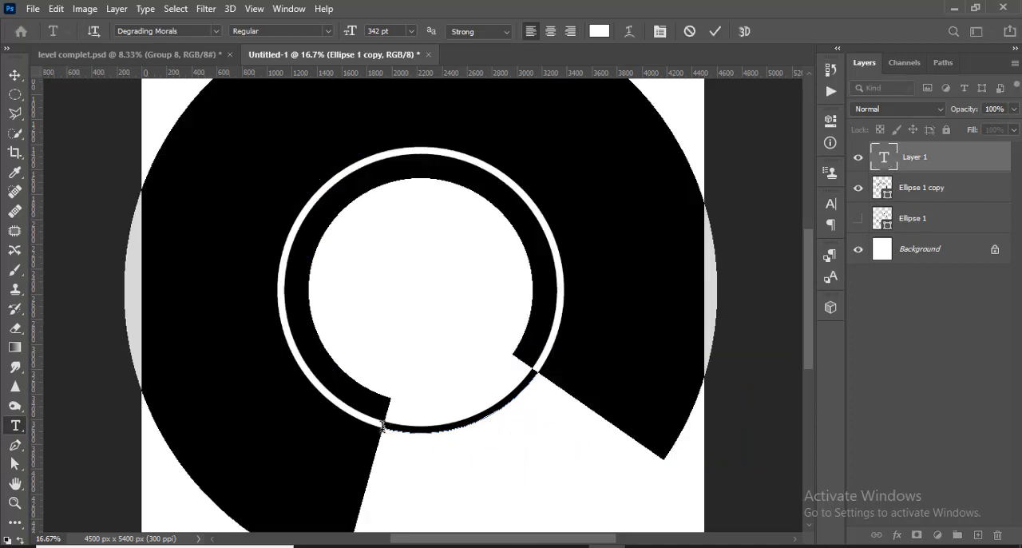
{"action": "left_click_drag", "start_coordinate": [347, 37], "coordinate": [156, 42]}
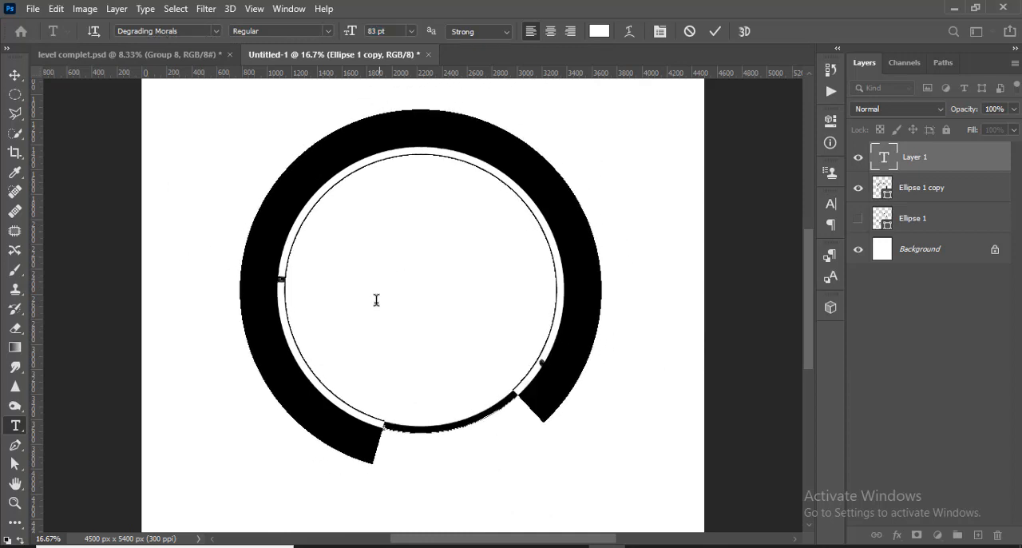
{"action": "key", "text": "ctrl+v"}
{"action": "left_click", "coordinate": [715, 32]}
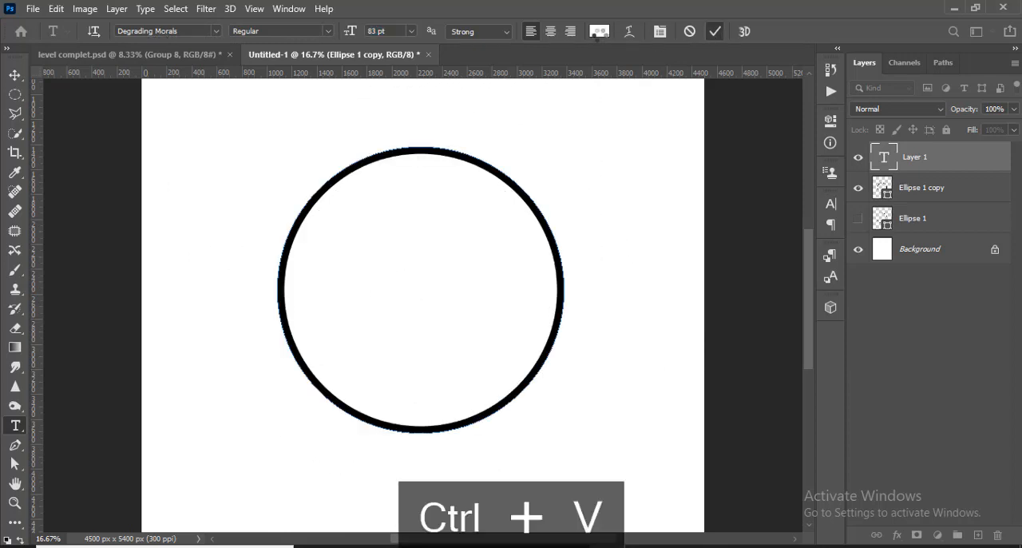
- Colour the circular text black (000000) and reduce its font size to 42 pt
{"action": "left_click", "coordinate": [599, 31]}
{"action": "type", "text": "000000"}
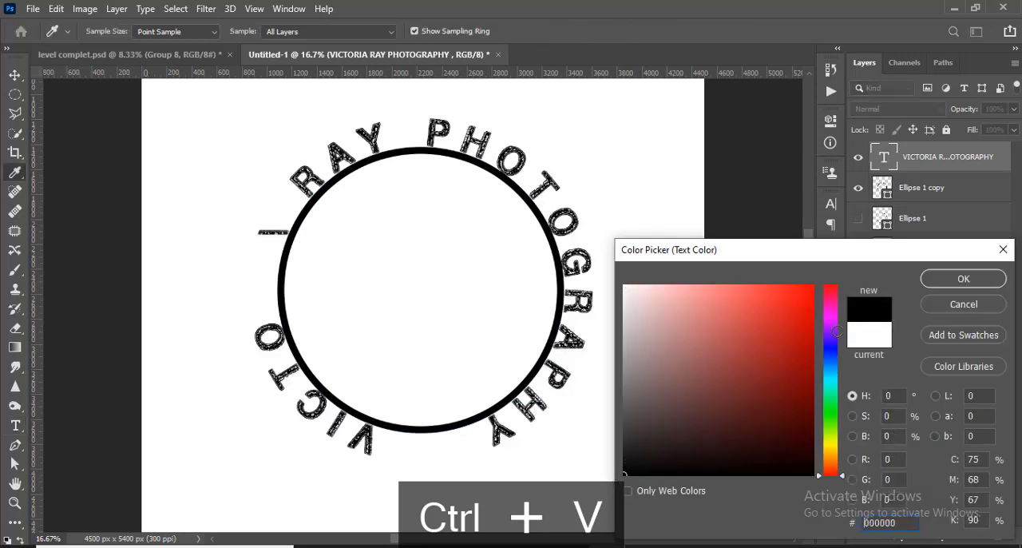
{"action": "left_click", "coordinate": [963, 279]}
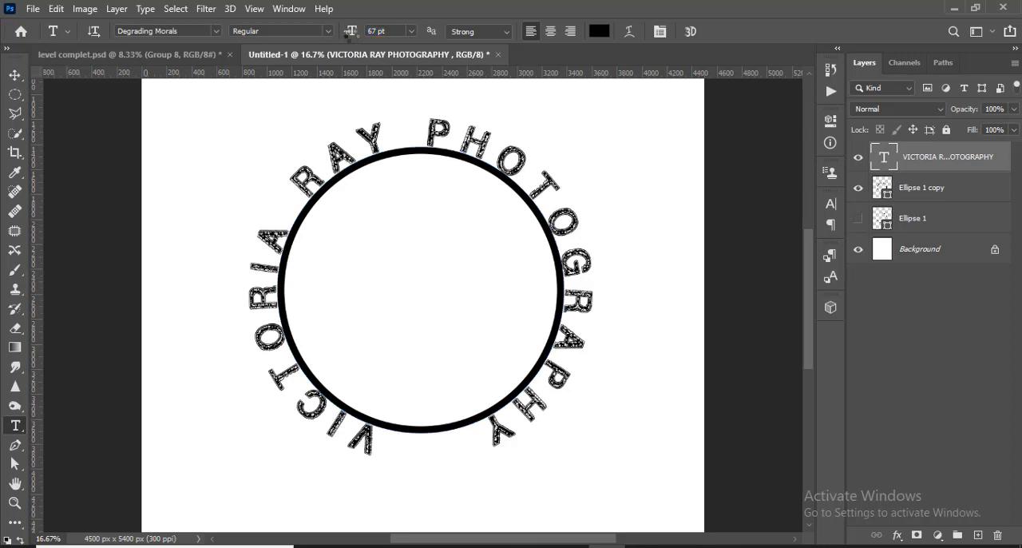
{"action": "left_click_drag", "start_coordinate": [350, 37], "coordinate": [335, 38]}
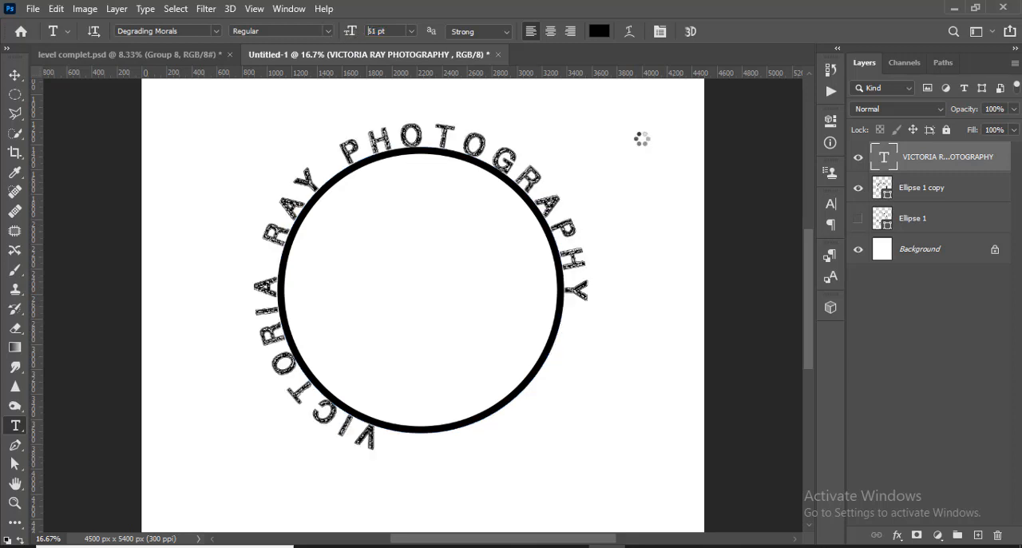
- Try out different typefaces on the circular text and settle on Microsoft Himalaya Regular
{"action": "left_click", "coordinate": [196, 30]}
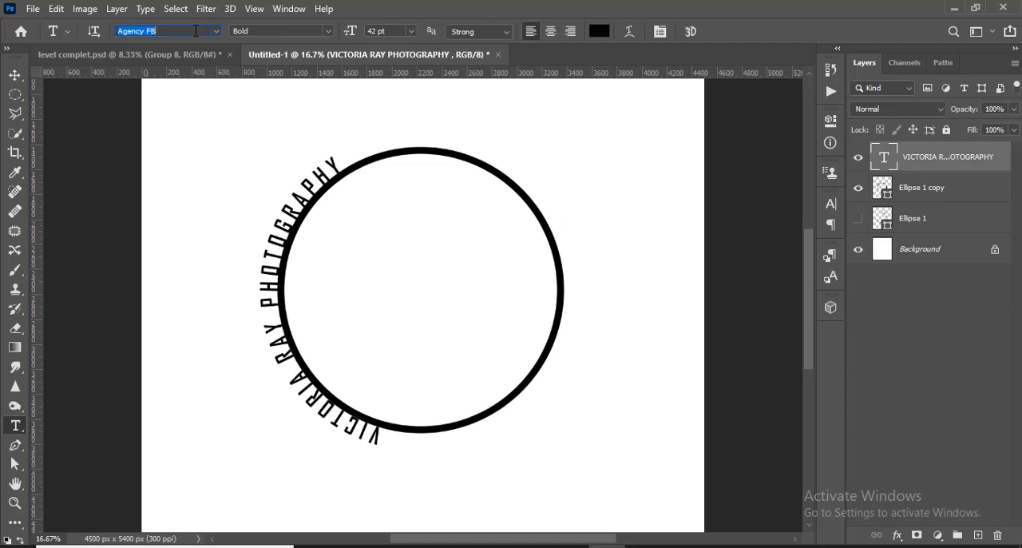
{"action": "left_click", "coordinate": [196, 30]}
{"action": "key", "text": "Down"}
{"action": "key", "text": "Down"}
{"action": "key", "text": "Down"}
{"action": "key", "text": "Down"}
{"action": "key", "text": "Down"}
{"action": "key", "text": "Down"}
{"action": "key", "text": "Down"}
{"action": "key", "text": "Down"}
{"action": "key", "text": "Down"}
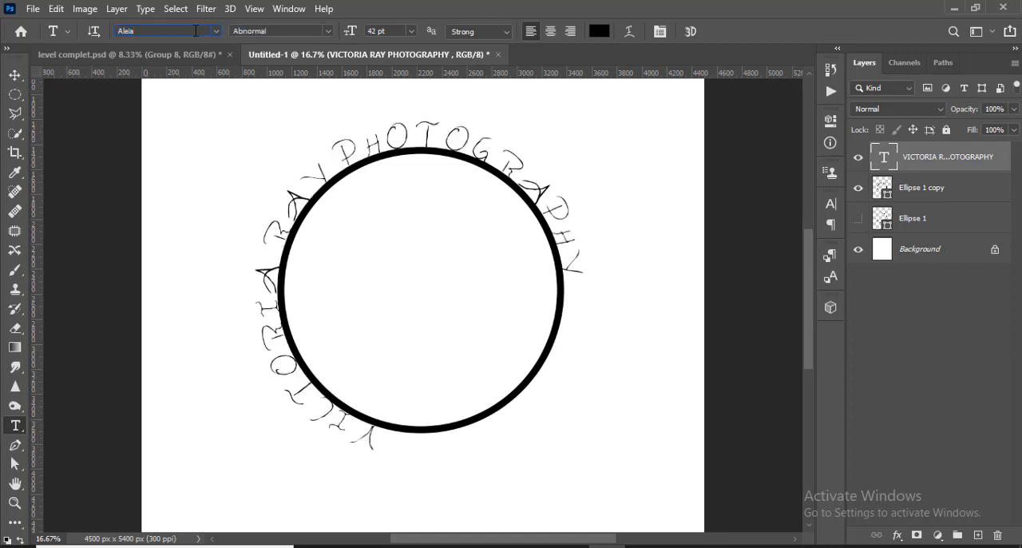
{"action": "key", "text": "Down"}
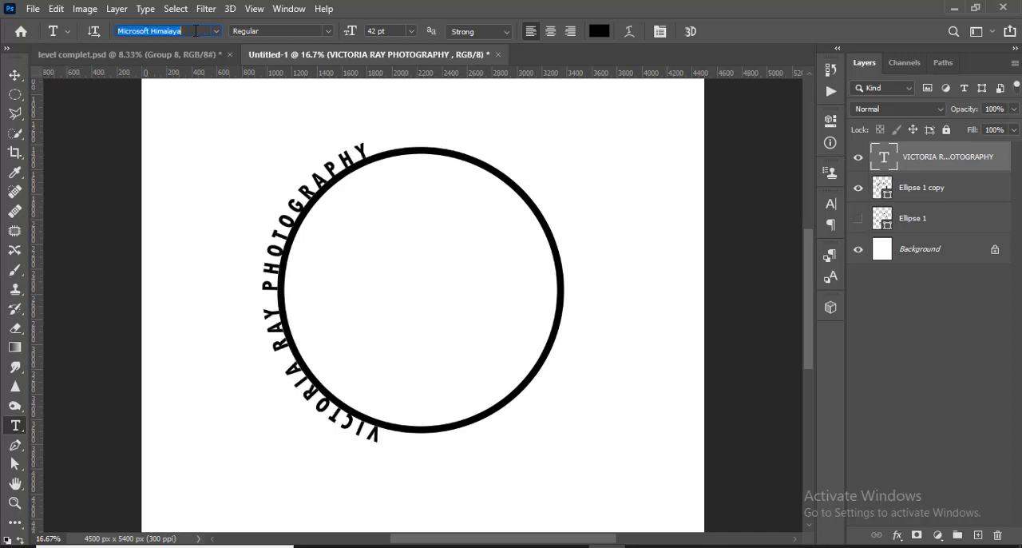
{"action": "key", "text": "Up"}
{"action": "key", "text": "Down"}
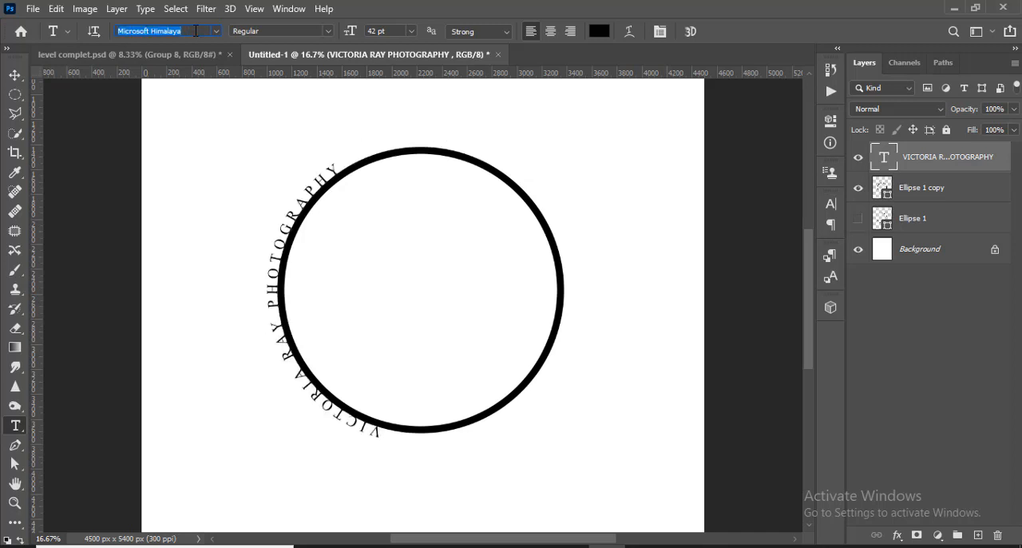
{"action": "key", "text": "Return"}
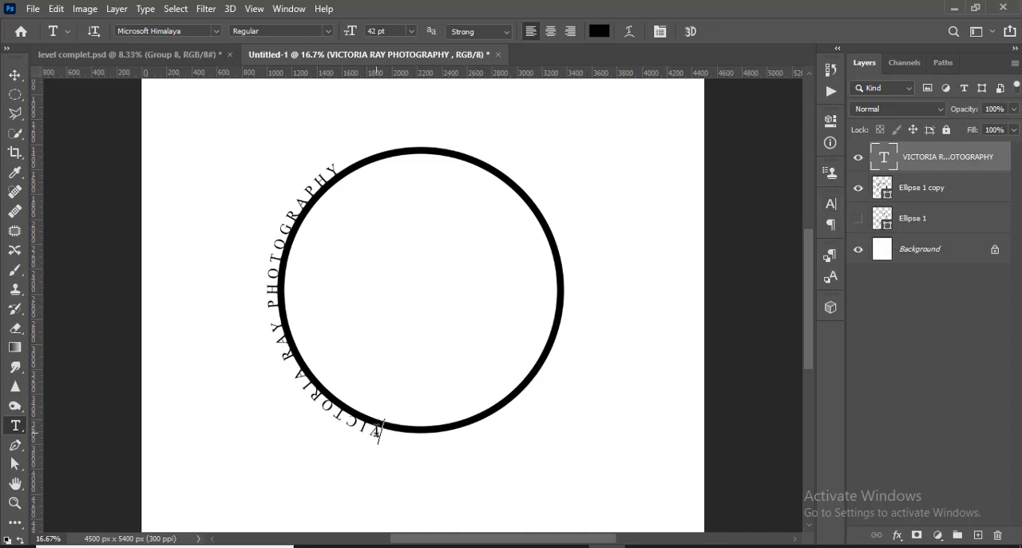
- Flip the text from the outside to the inside of the smaller circle's path, starting near its lower edge
{"action": "left_click", "coordinate": [379, 431]}
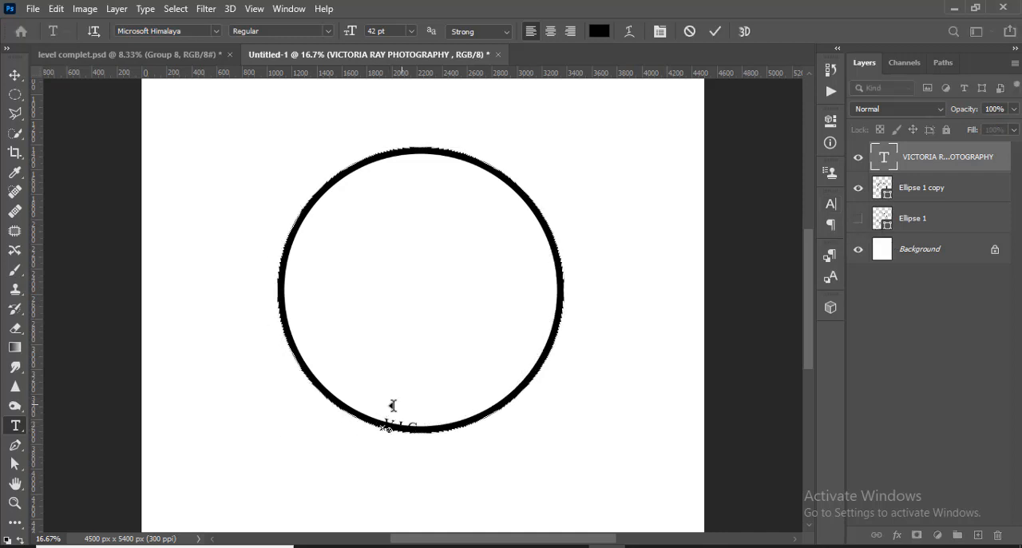
{"action": "left_click_drag", "start_coordinate": [392, 406], "coordinate": [383, 396]}
{"action": "left_click", "coordinate": [715, 31]}
- Apply Faux Bold to the circular text and deselect its layer
{"action": "left_click", "coordinate": [830, 204]}
{"action": "left_click", "coordinate": [672, 308]}
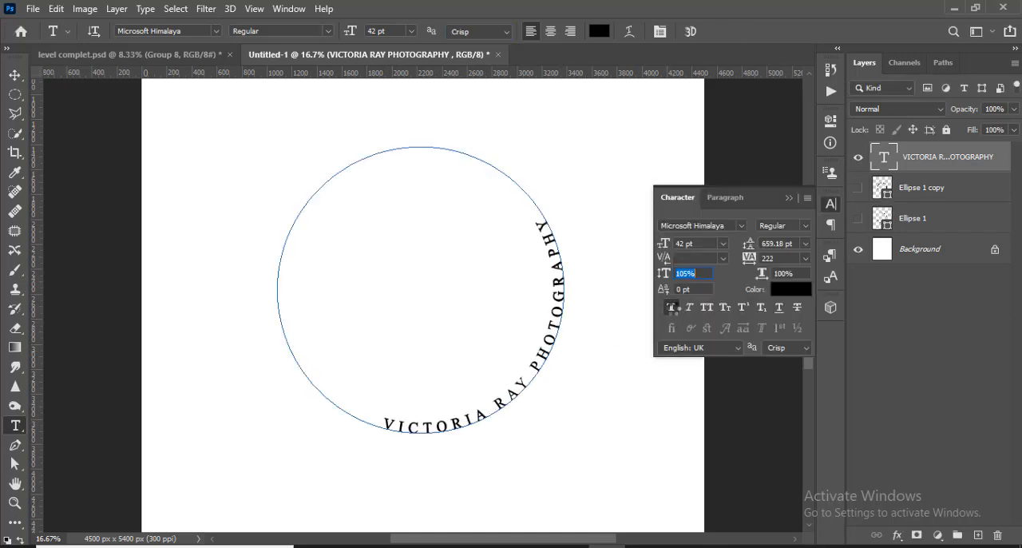
{"action": "left_click", "coordinate": [942, 353]}
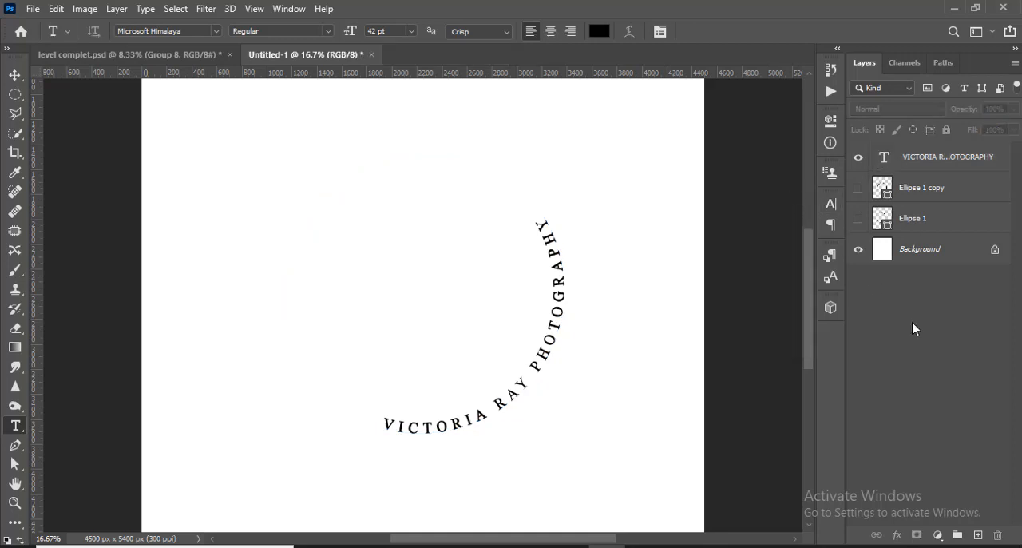
- Make the larger circle visible again while keeping the smaller circle hidden
{"action": "left_click", "coordinate": [858, 218]}
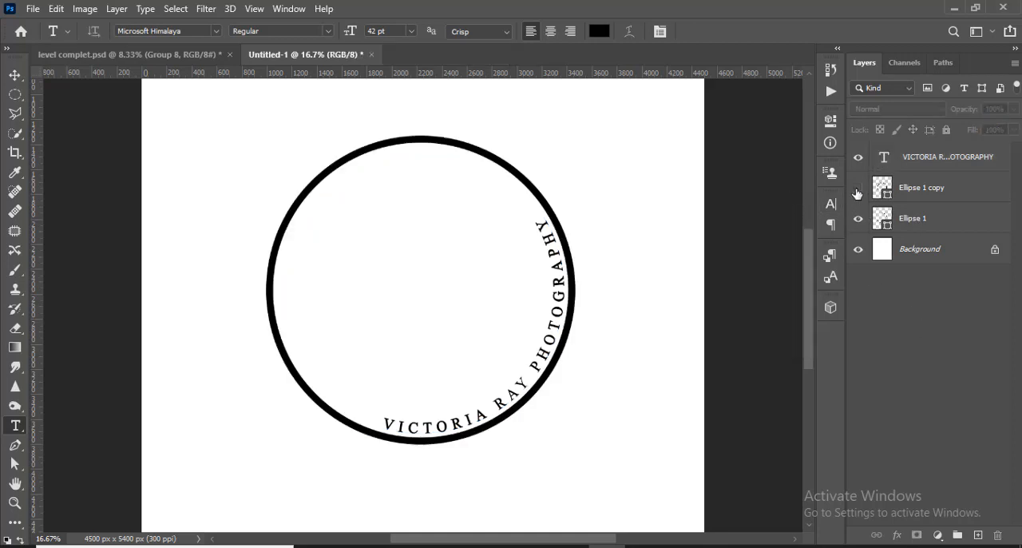
{"action": "left_click", "coordinate": [858, 188]}
{"action": "left_click", "coordinate": [858, 188]}
{"action": "left_click", "coordinate": [913, 221]}
{"action": "key", "text": "ctrl+t"}
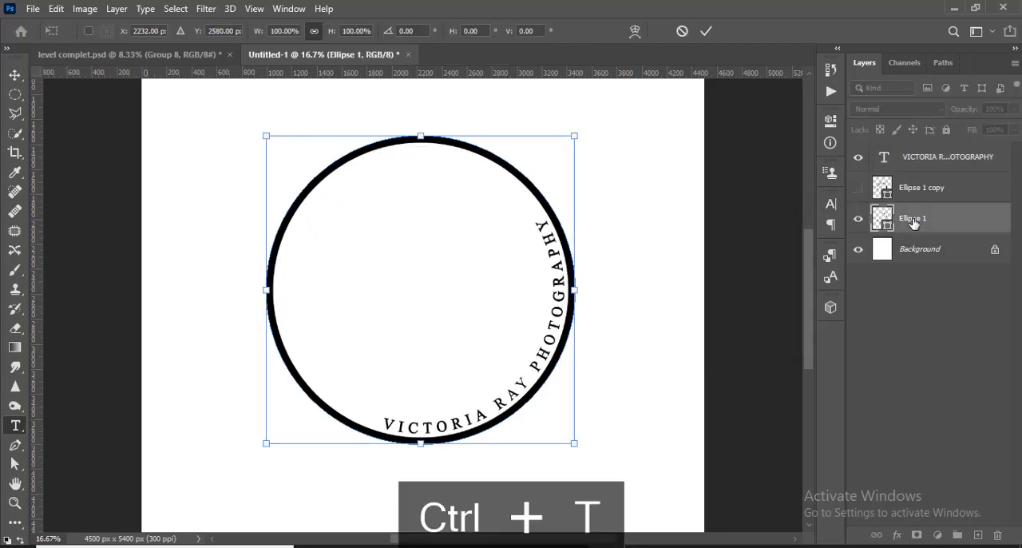
{"action": "left_click_drag", "start_coordinate": [570, 452], "coordinate": [582, 448]}
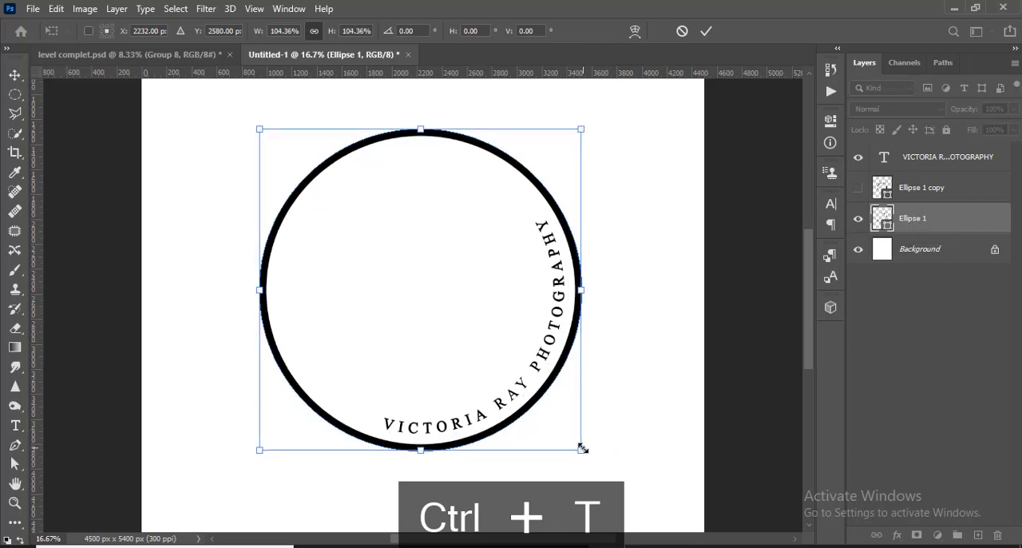
{"action": "left_click", "coordinate": [682, 30]}
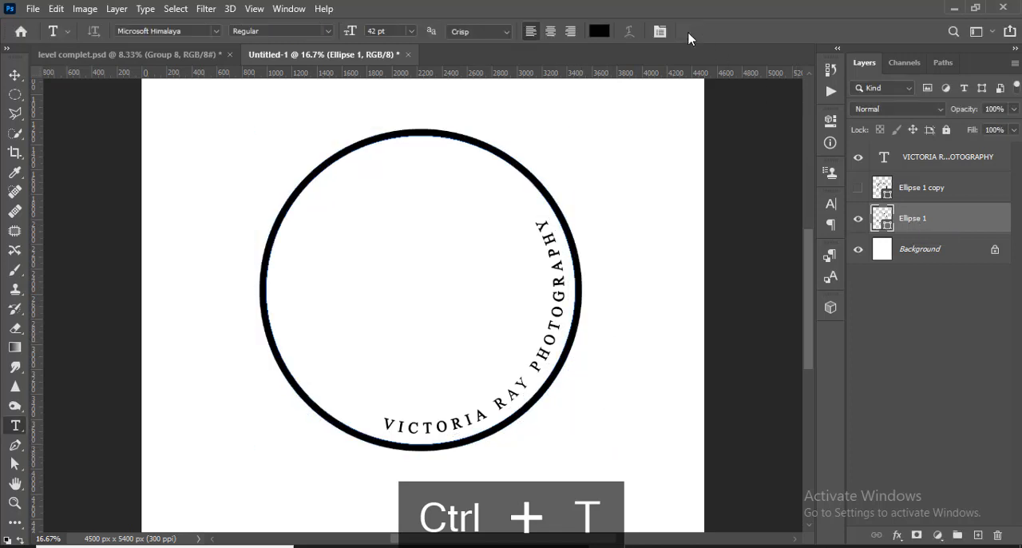
- Enlarge the circular text's path to about 110%, then shrink it slightly so the letters sit over the circle's black outline
{"action": "left_click", "coordinate": [912, 166]}
{"action": "key", "text": "ctrl+t"}
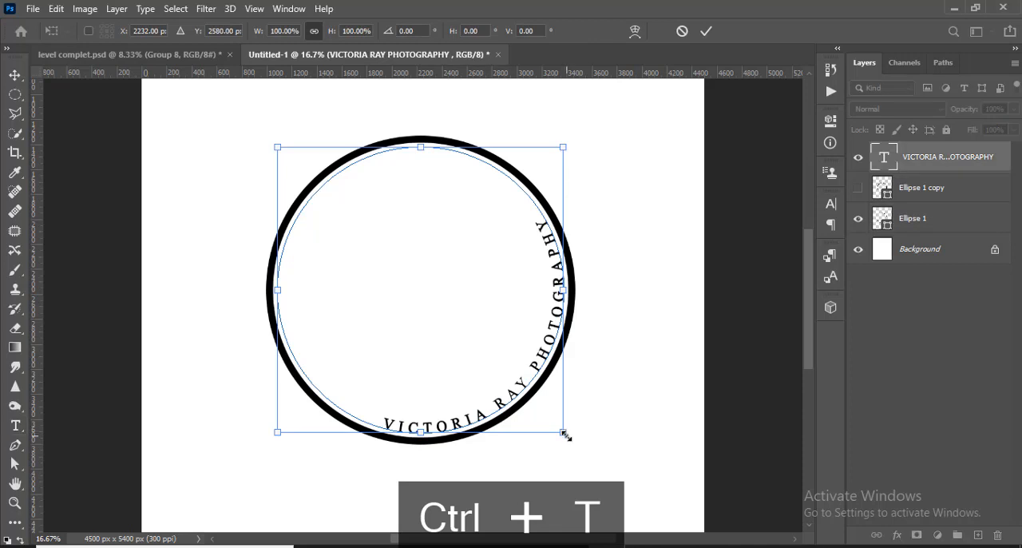
{"action": "left_click_drag", "start_coordinate": [566, 434], "coordinate": [583, 444]}
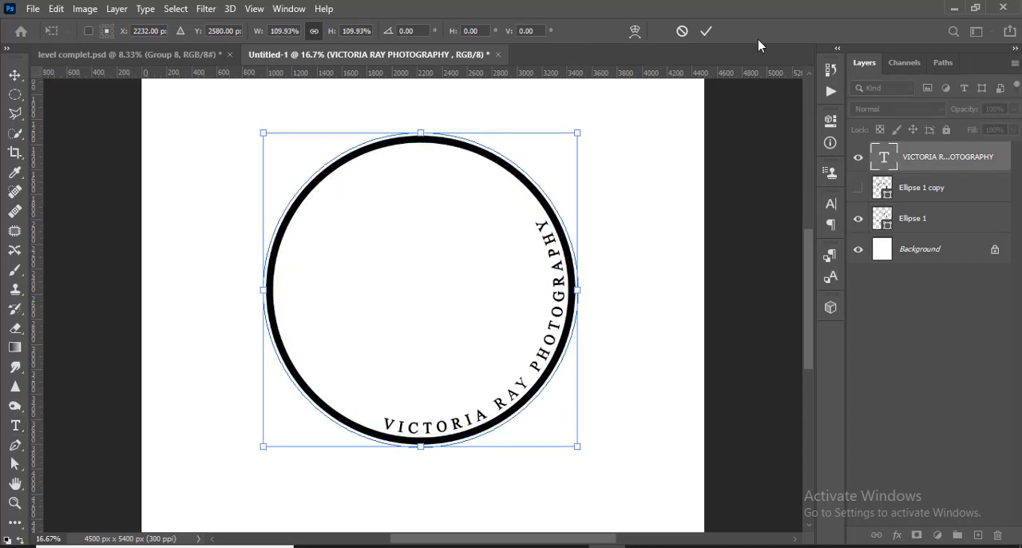
{"action": "left_click", "coordinate": [706, 32]}
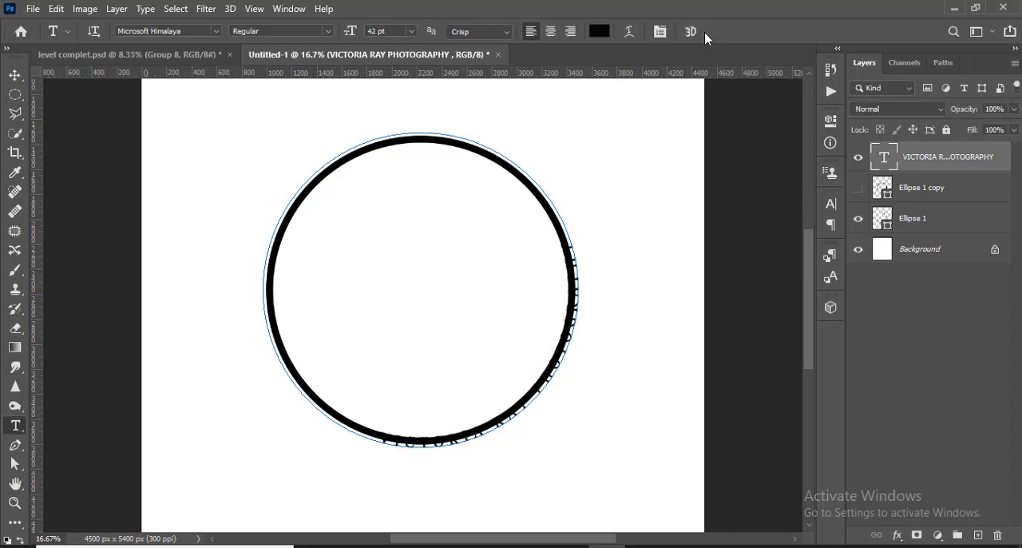
{"action": "key", "text": "ctrl+t"}
{"action": "left_click_drag", "start_coordinate": [586, 440], "coordinate": [581, 435]}
{"action": "left_click", "coordinate": [706, 31]}
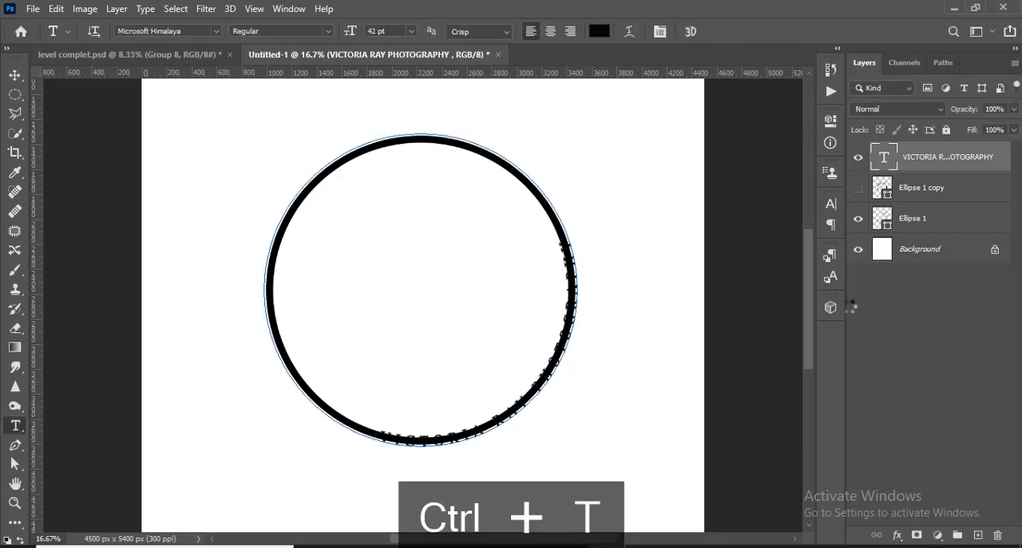
- Rasterize the larger circle's shape layer
{"action": "right_click", "coordinate": [954, 224]}
{"action": "left_click", "coordinate": [863, 230]}
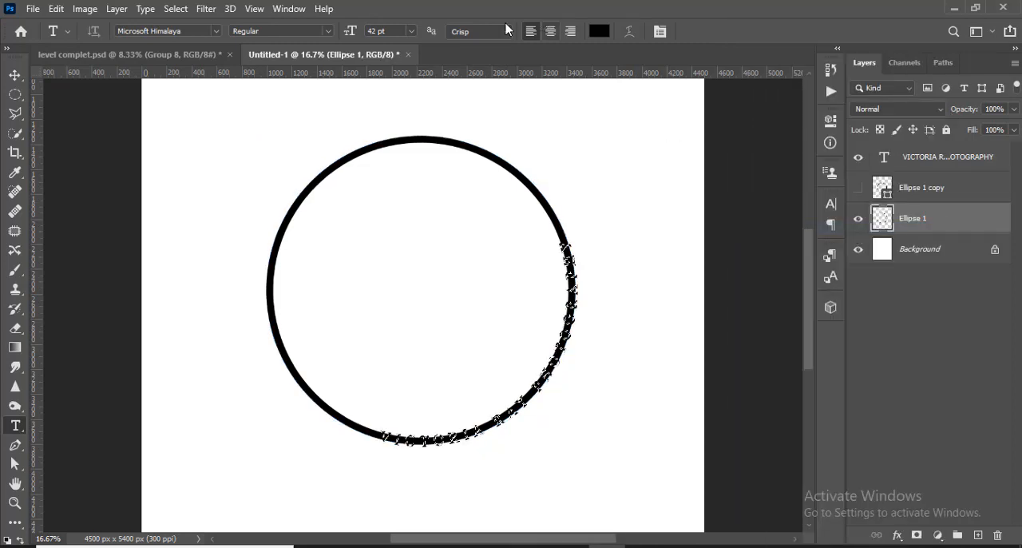
- Expand the text-shaped selection outward and cut it out of the black ring layer
{"action": "left_click", "coordinate": [178, 9]}
{"action": "left_click", "coordinate": [176, 9]}
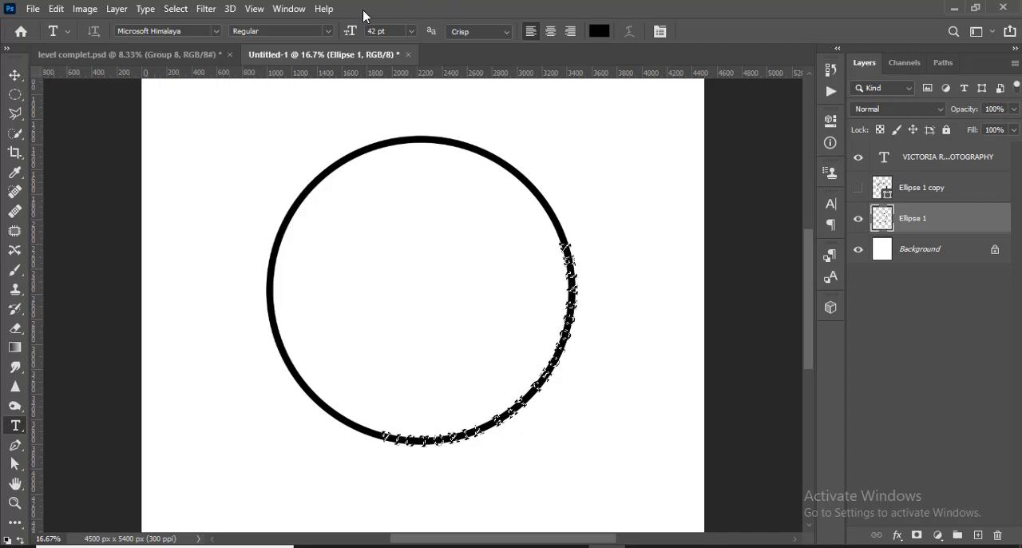
{"action": "left_click", "coordinate": [178, 9]}
{"action": "mouse_move", "coordinate": [222, 230]}
{"action": "left_click", "coordinate": [340, 248]}
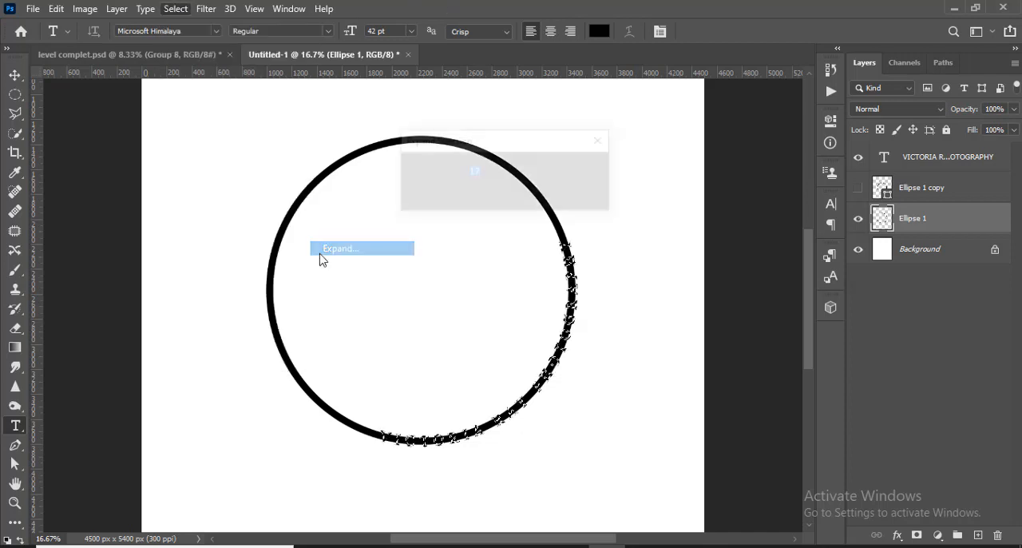
{"action": "left_click", "coordinate": [581, 169]}
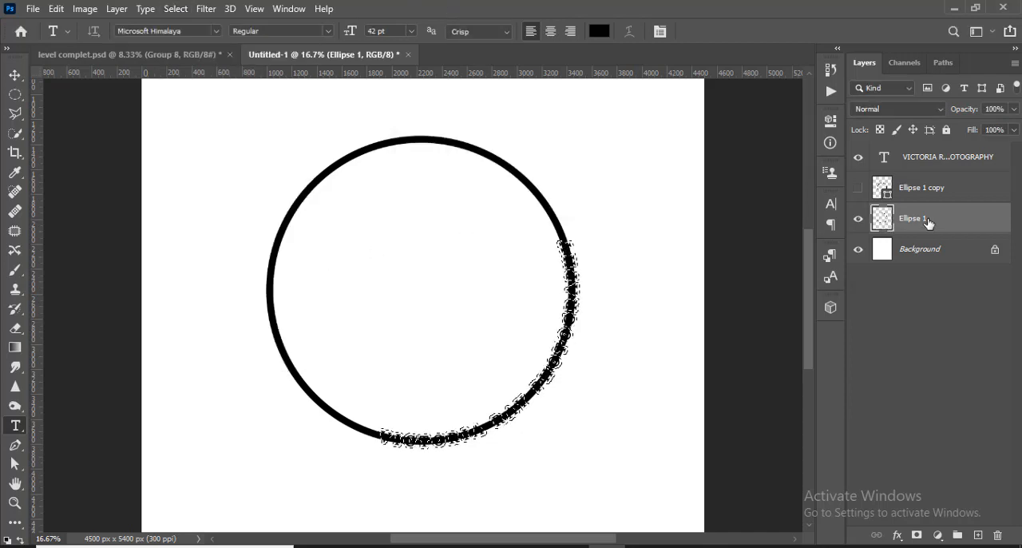
{"action": "key", "text": "ctrl+x"}
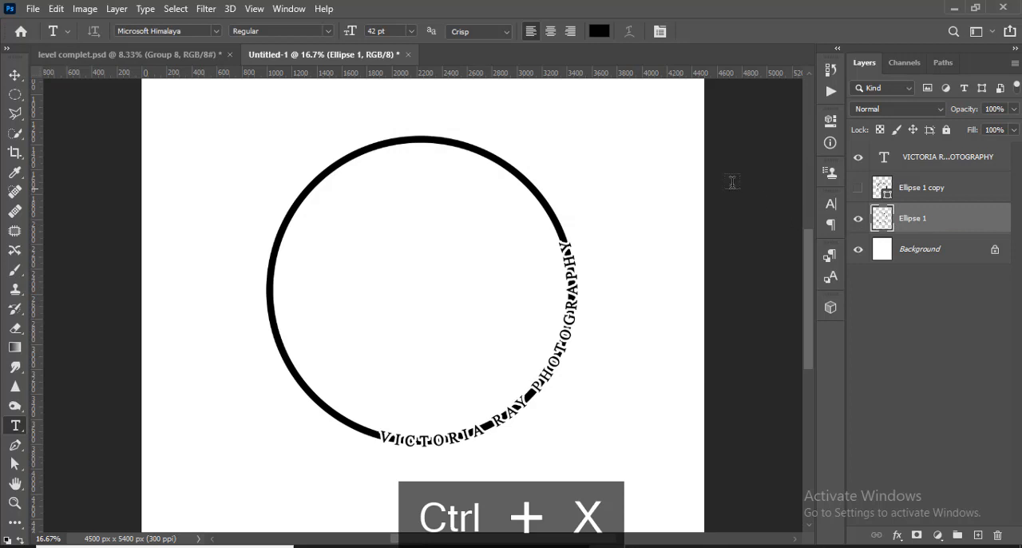
- Erase the ring fragments left between the circular text's letters, undoing the last erasure near the text's end
{"action": "left_click", "coordinate": [15, 327]}
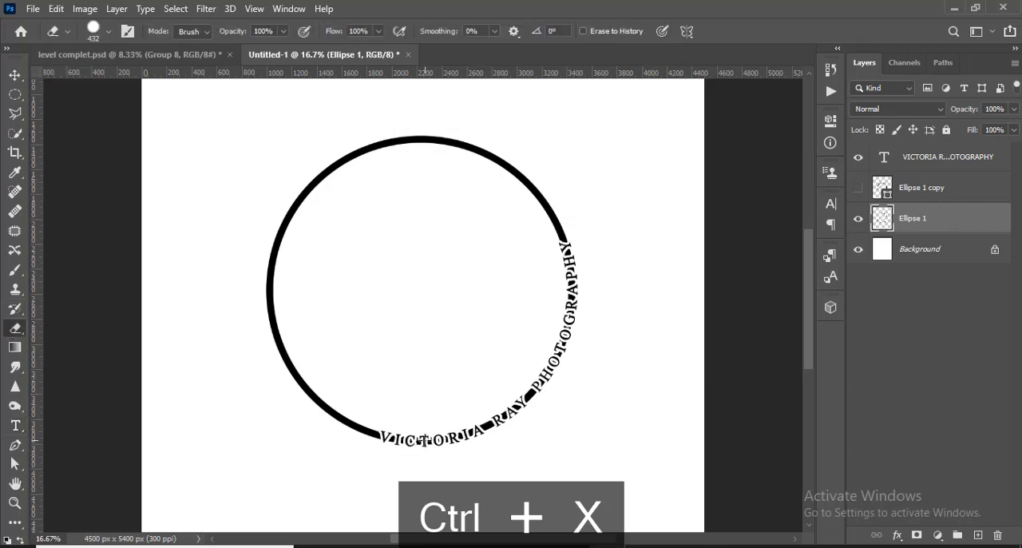
{"action": "mouse_move", "coordinate": [416, 440]}
{"action": "left_mouse_down"}
{"action": "mouse_move", "coordinate": [496, 419]}
{"action": "mouse_move", "coordinate": [528, 397]}
{"action": "left_mouse_up"}
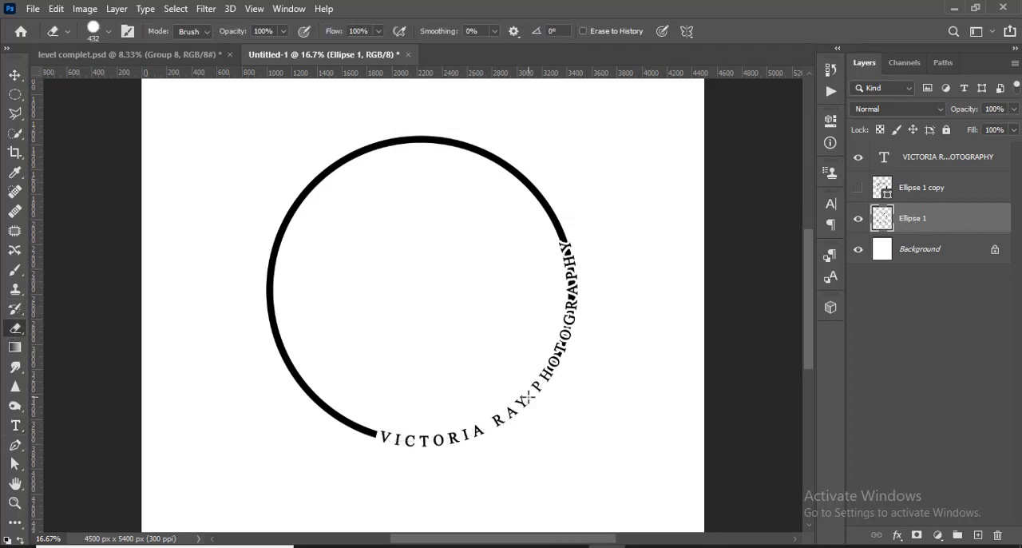
{"action": "left_click_drag", "start_coordinate": [557, 336], "coordinate": [581, 276]}
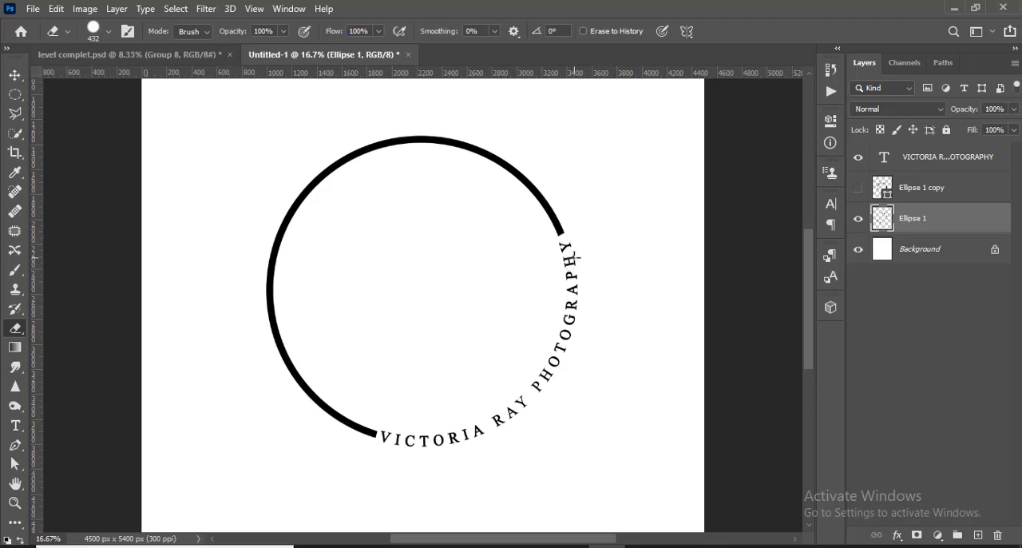
{"action": "key", "text": "ctrl+equal"}
{"action": "key", "text": "ctrl+z"}
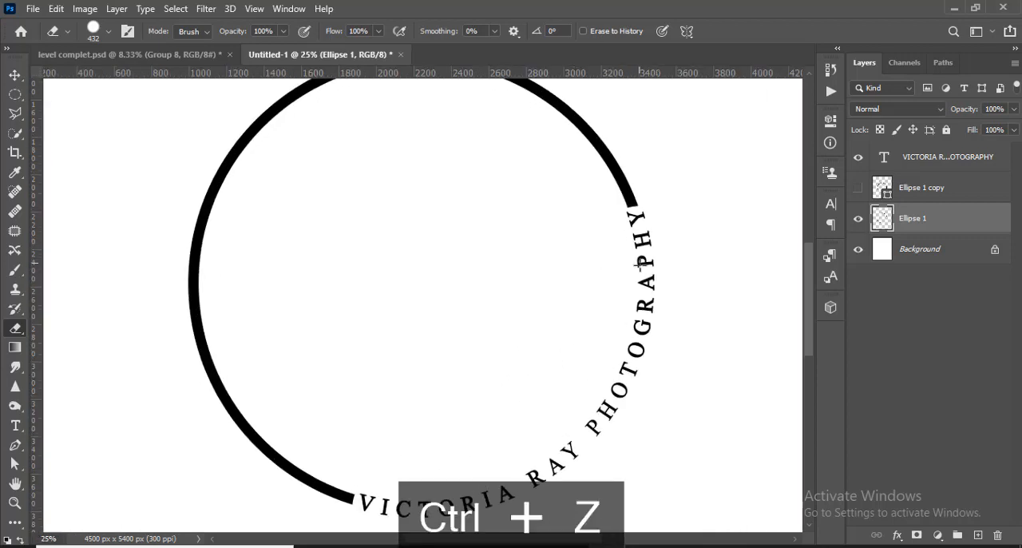
{"action": "key", "text": "ctrl+minus"}
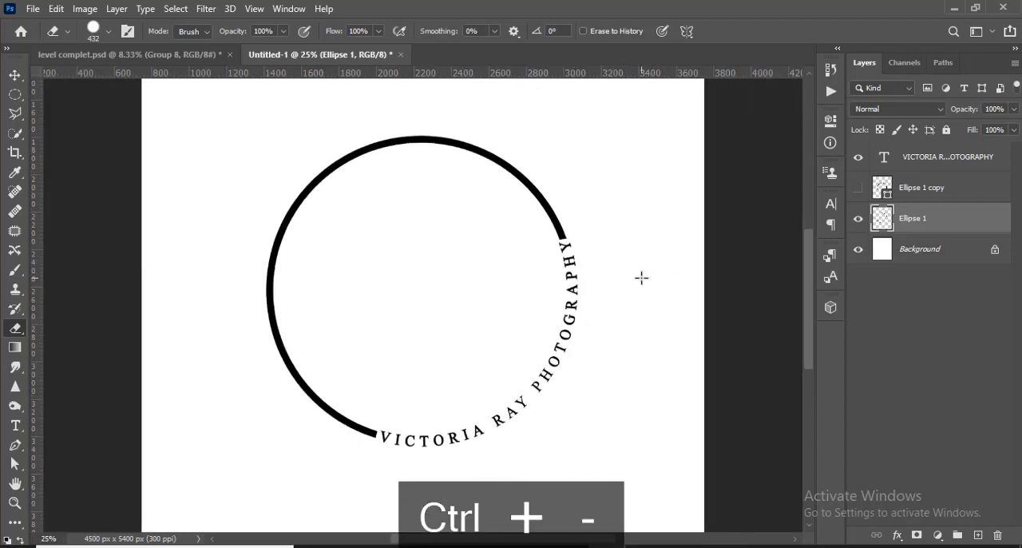
{"action": "key", "text": "ctrl+minus"}
{"action": "key", "text": "ctrl+minus"}
{"action": "key", "text": "ctrl+equal"}
{"action": "key", "text": "ctrl+equal"}
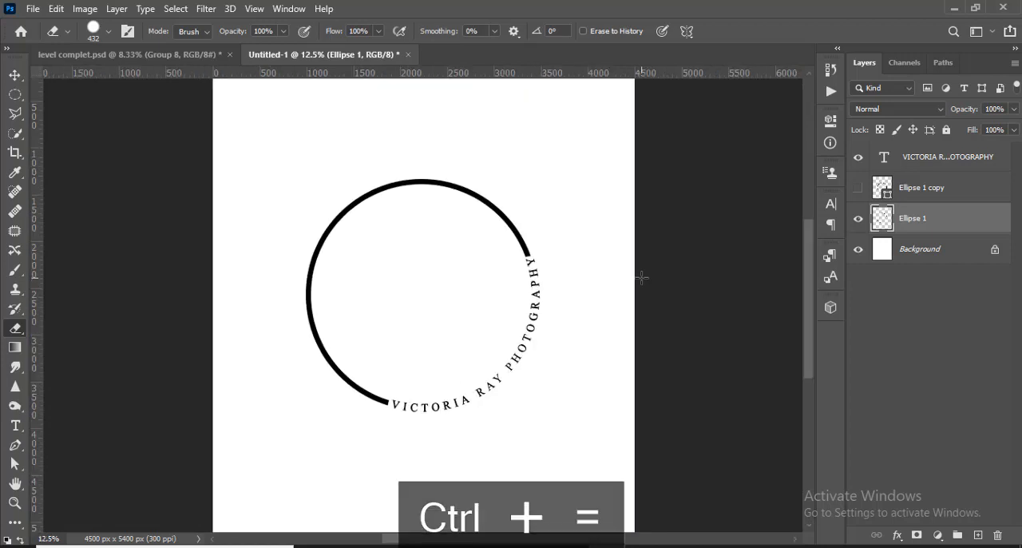
- Add a separate text layer with the letter V in the empty area below the ring
{"action": "left_click", "coordinate": [16, 425]}
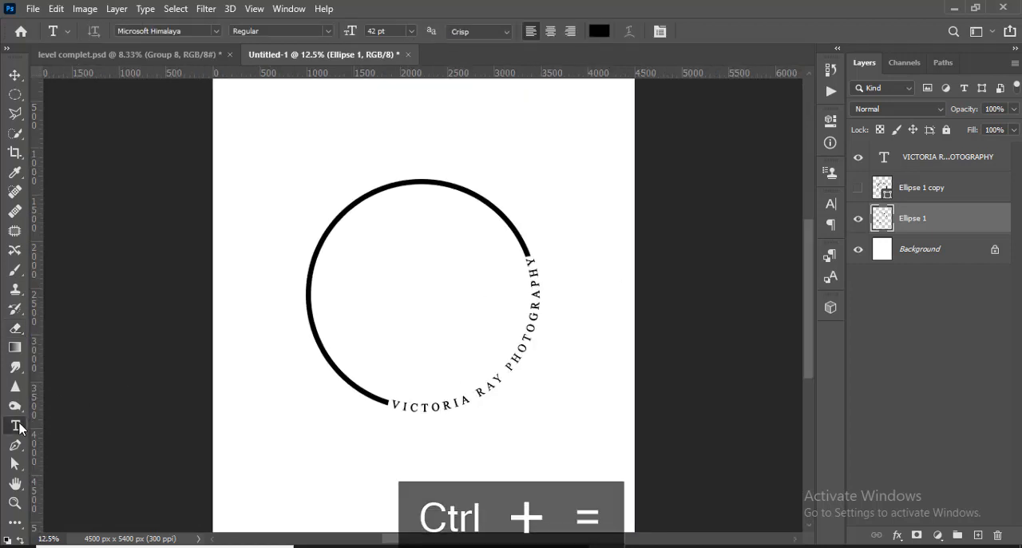
{"action": "left_click", "coordinate": [397, 289]}
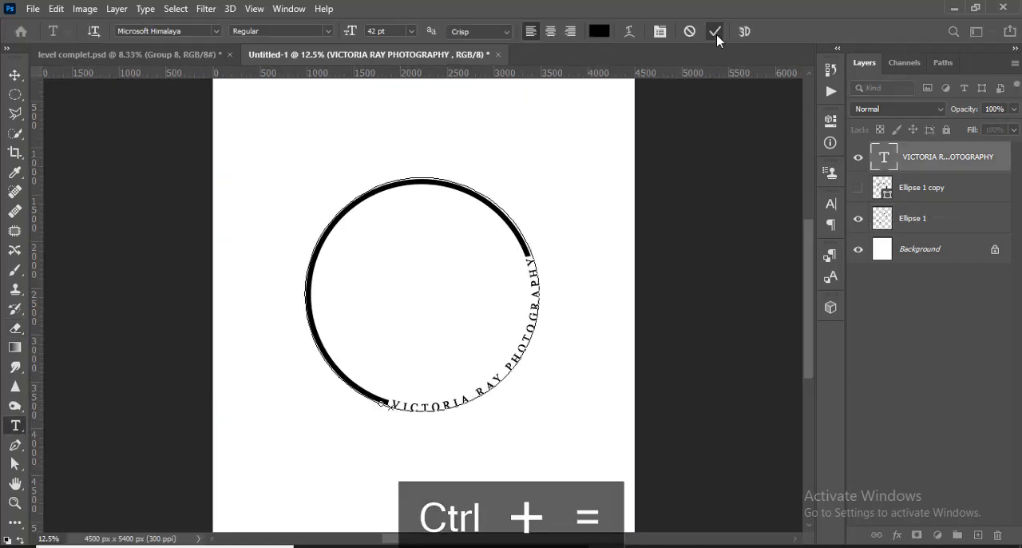
{"action": "left_click", "coordinate": [715, 32]}
{"action": "left_click", "coordinate": [565, 481]}
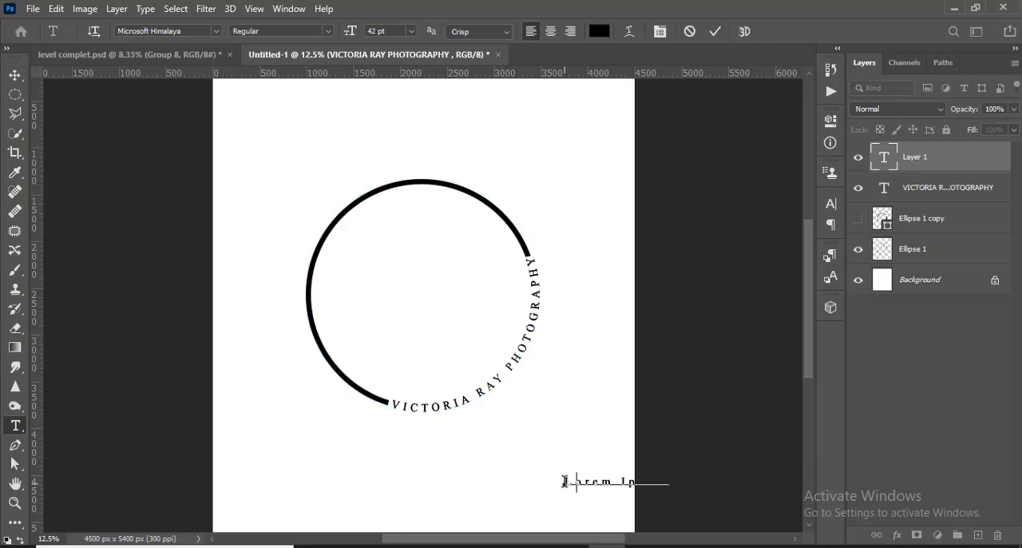
{"action": "type", "text": "V"}
{"action": "left_click", "coordinate": [715, 32]}
- Move the V inside the ring and enlarge it to about 986%
{"action": "key", "text": "ctrl+t"}
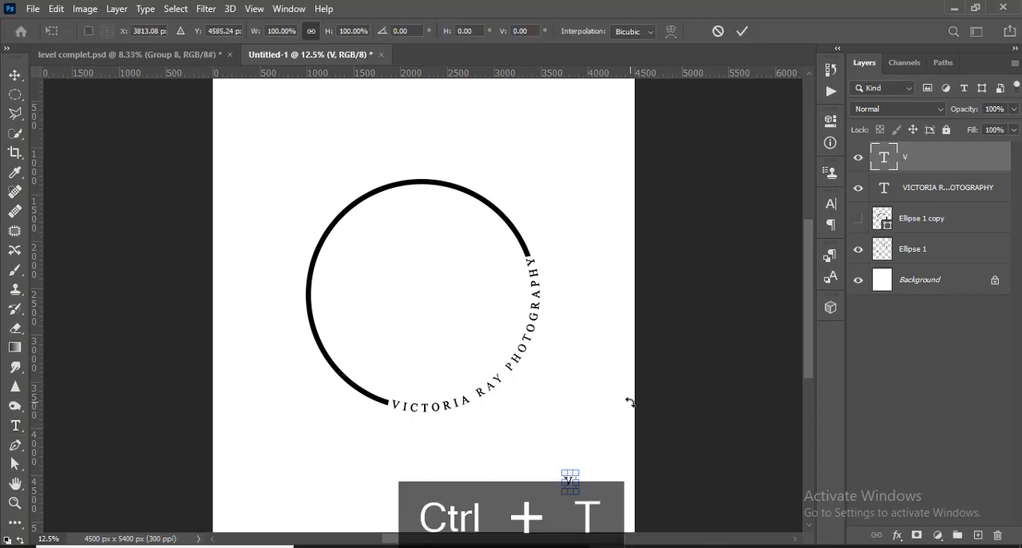
{"action": "left_click_drag", "start_coordinate": [622, 511], "coordinate": [618, 511]}
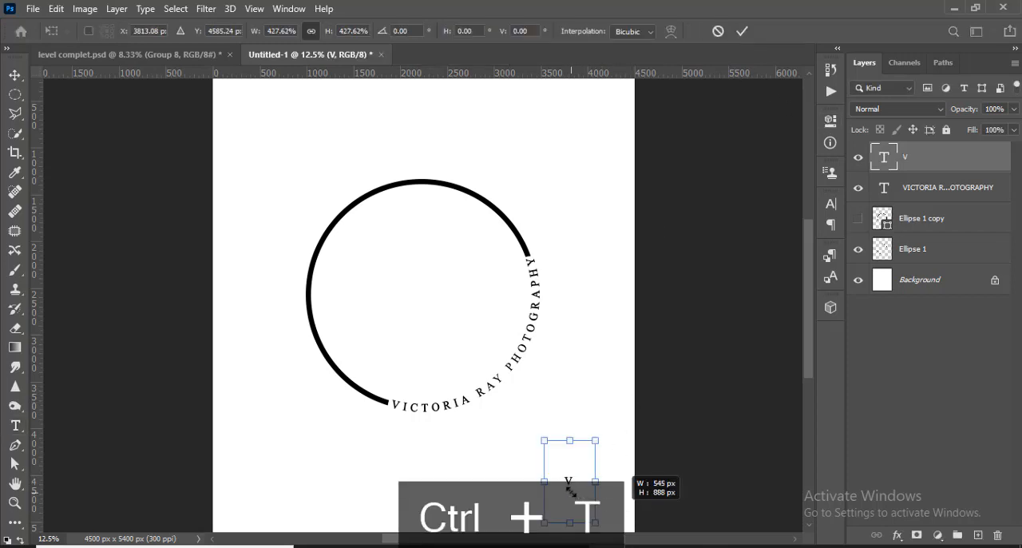
{"action": "left_click_drag", "start_coordinate": [569, 489], "coordinate": [572, 495]}
{"action": "left_click_drag", "start_coordinate": [512, 416], "coordinate": [419, 311]}
{"action": "left_click_drag", "start_coordinate": [443, 343], "coordinate": [443, 341]}
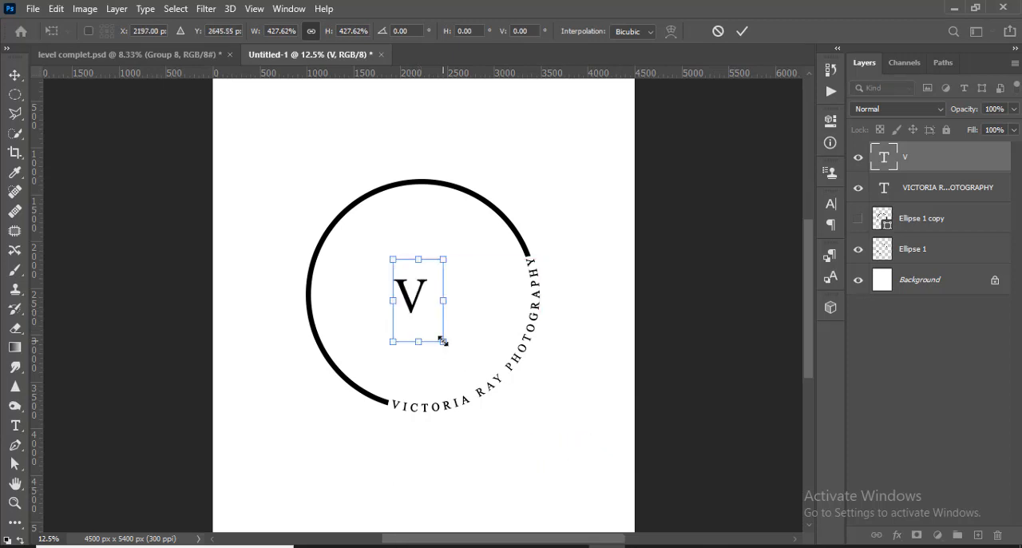
{"action": "left_click_drag", "start_coordinate": [479, 370], "coordinate": [493, 386]}
{"action": "left_click", "coordinate": [743, 31]}
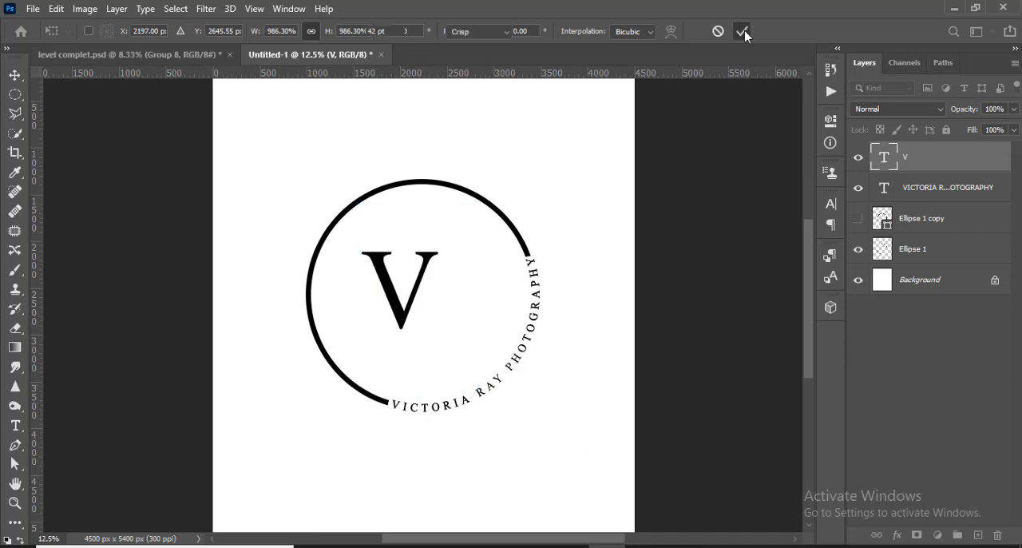
- Add a text layer with the letter R below the ring and enlarge it to about 285 pt
{"action": "key", "text": "t"}
{"action": "left_click", "coordinate": [539, 467]}
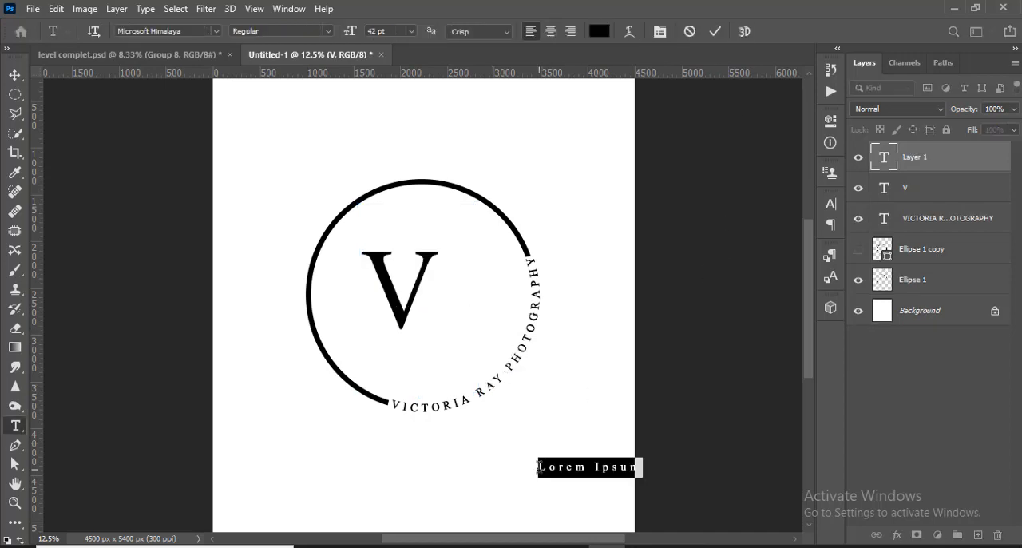
{"action": "key", "text": "BackSpace"}
{"action": "left_click", "coordinate": [715, 31]}
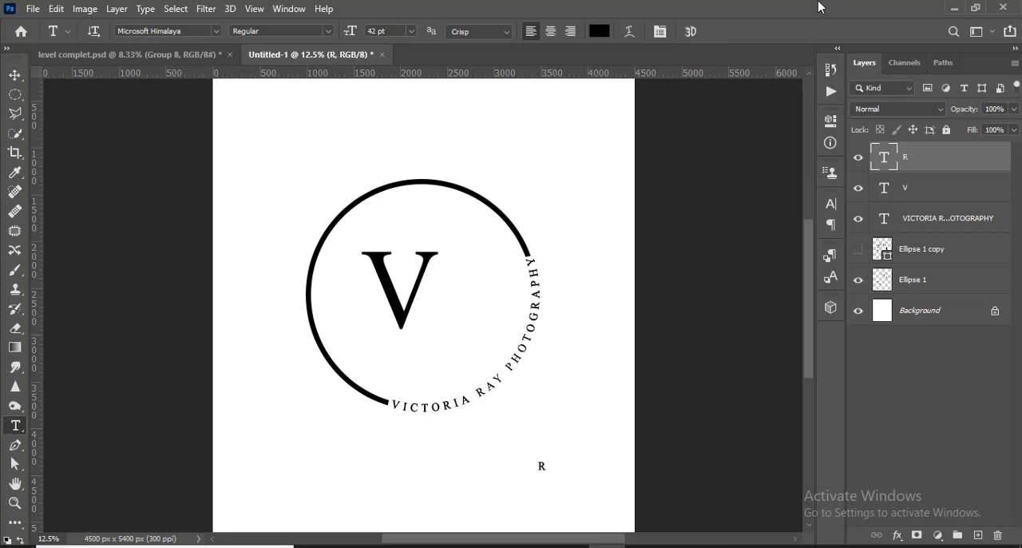
{"action": "key", "text": "ctrl+t"}
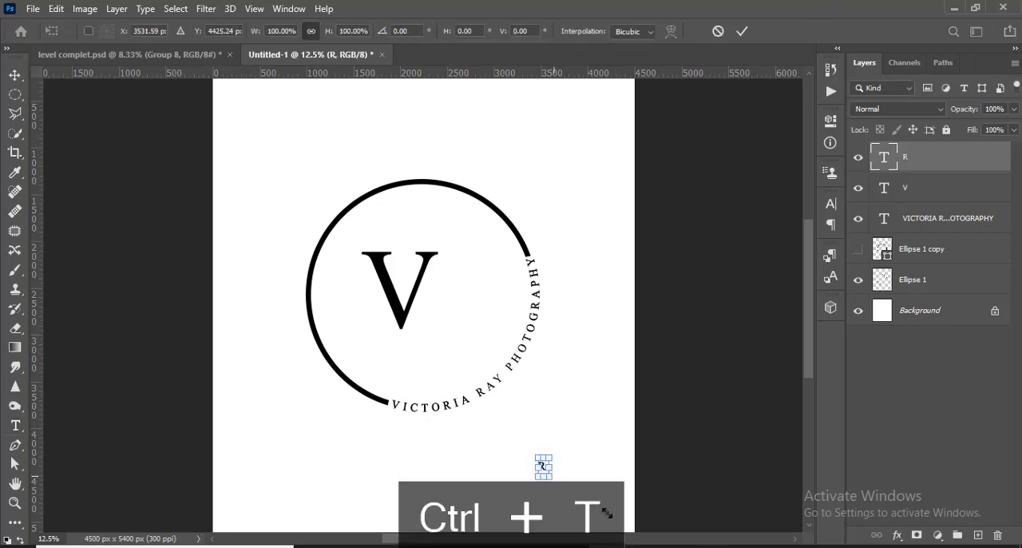
{"action": "left_click_drag", "start_coordinate": [607, 512], "coordinate": [613, 517]}
{"action": "left_click", "coordinate": [742, 33]}
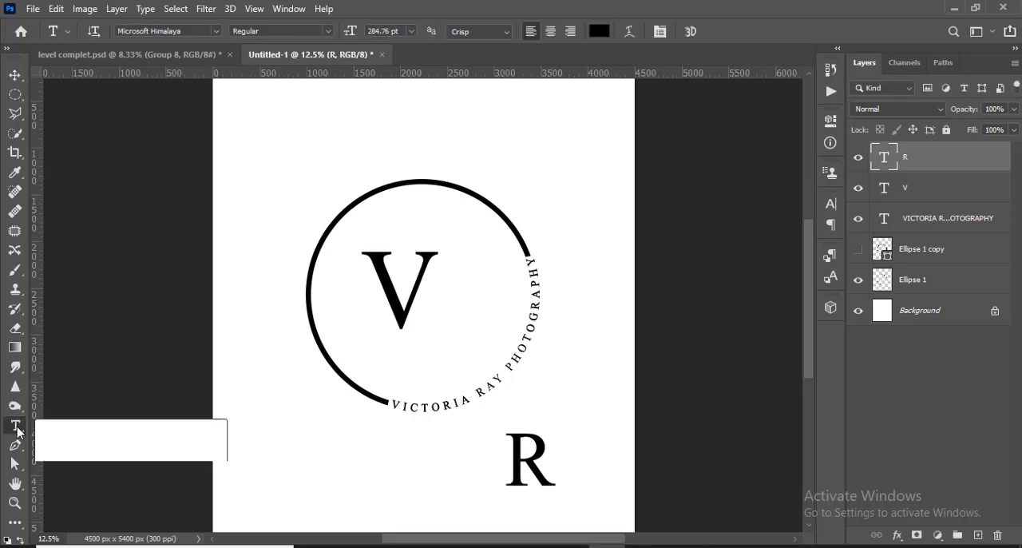
- Change the R's font to Aleia Abnormal
{"action": "left_click", "coordinate": [198, 31]}
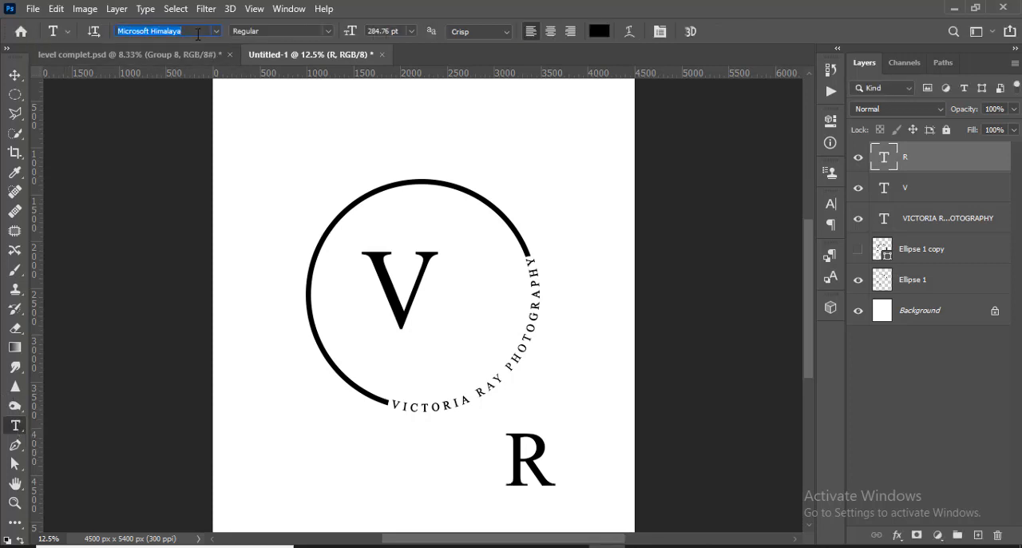
{"action": "type", "text": "AGEN"}
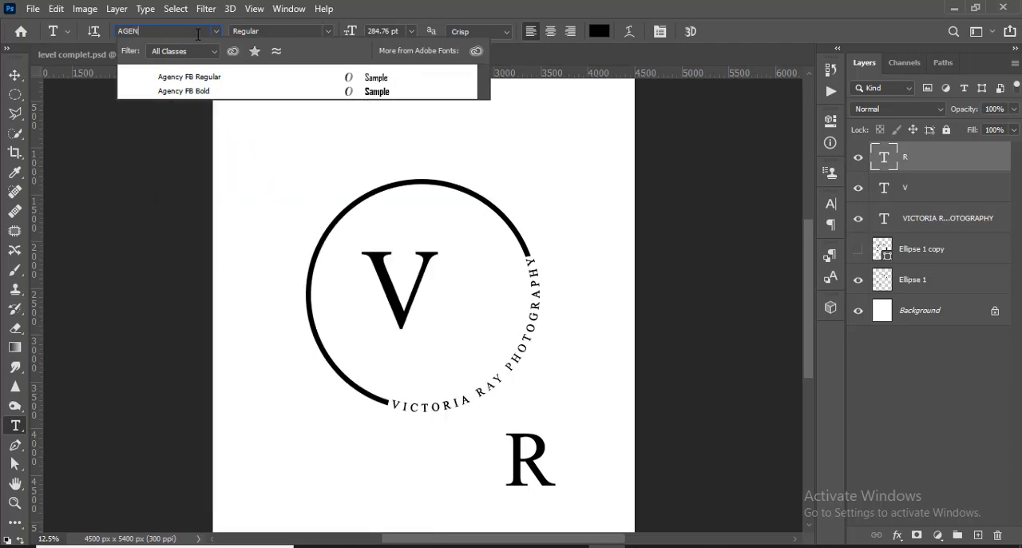
{"action": "key", "text": "BackSpace"}
{"action": "key", "text": "BackSpace"}
{"action": "key", "text": "BackSpace"}
{"action": "key", "text": "BackSpace"}
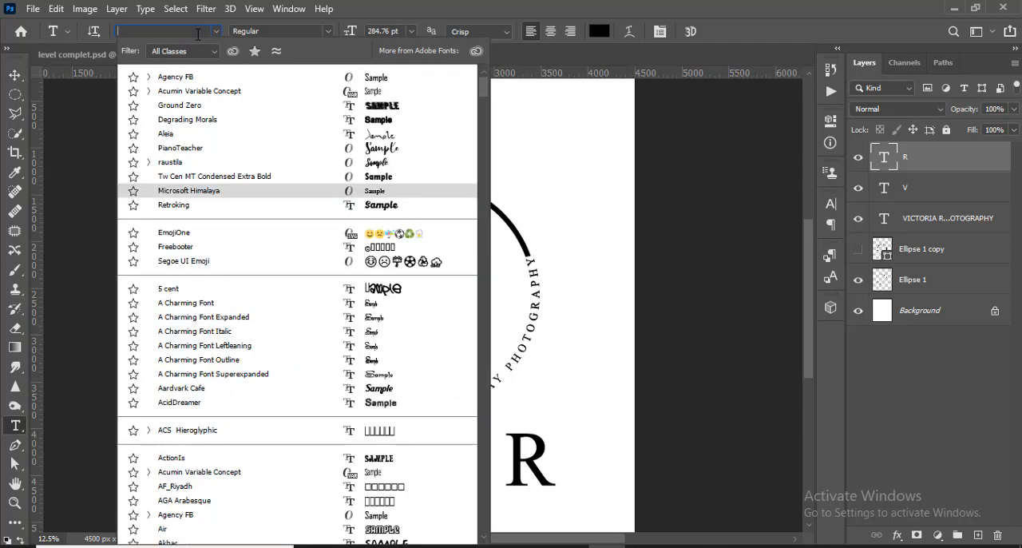
{"action": "type", "text": "AL"}
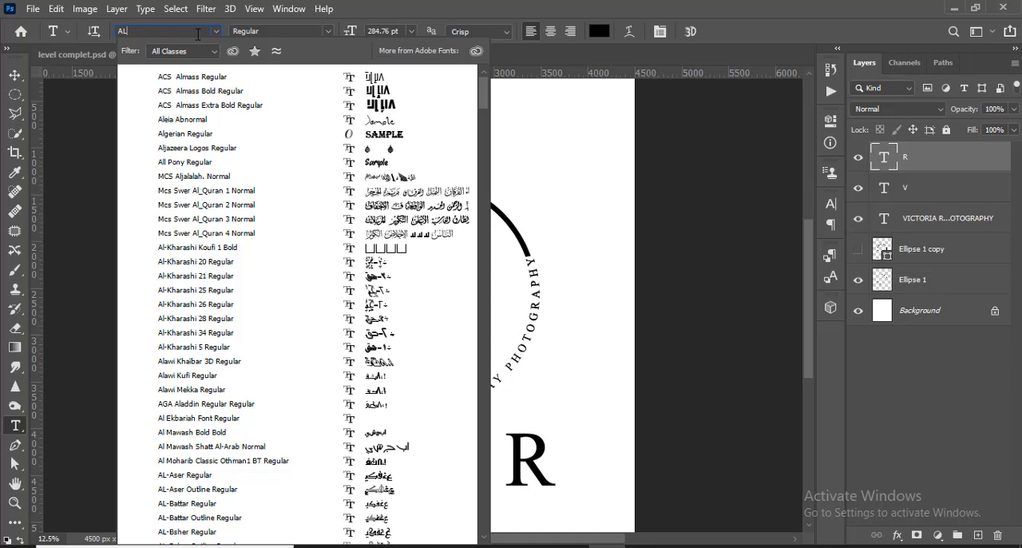
{"action": "type", "text": "EIA"}
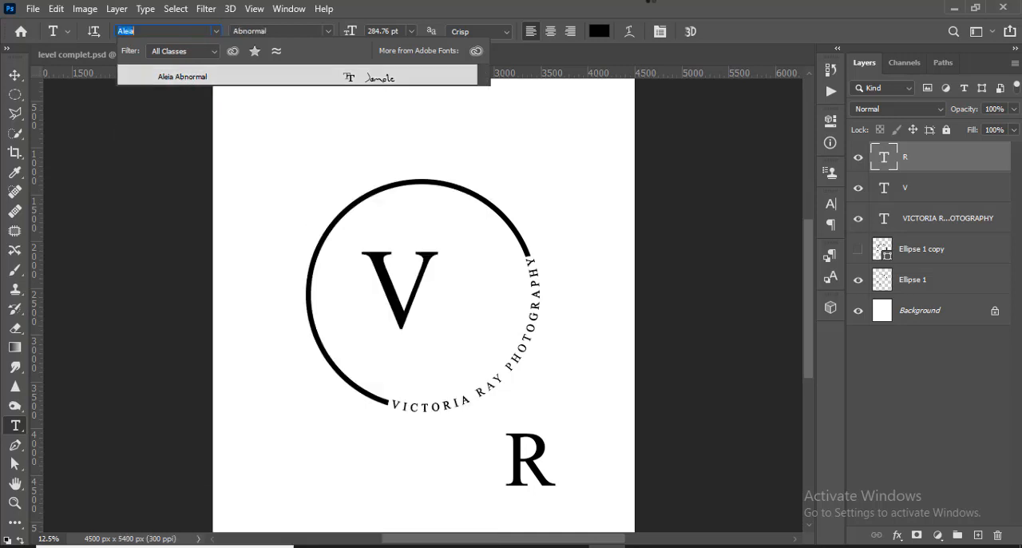
{"action": "left_click", "coordinate": [186, 78]}
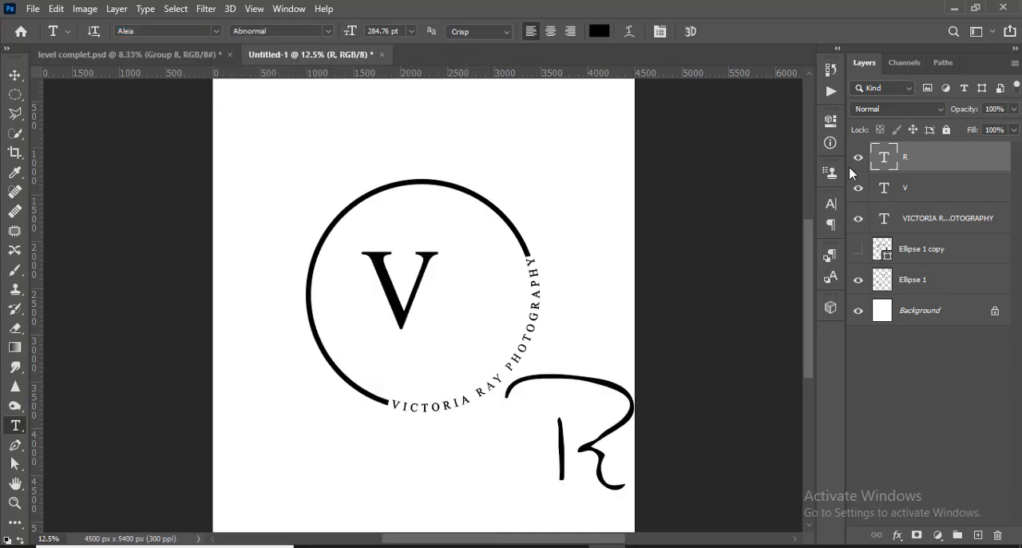
- Move the R inside the ring at the V's lower right and scale it down to about 75%
{"action": "key", "text": "v"}
{"action": "left_click_drag", "start_coordinate": [591, 456], "coordinate": [469, 361]}
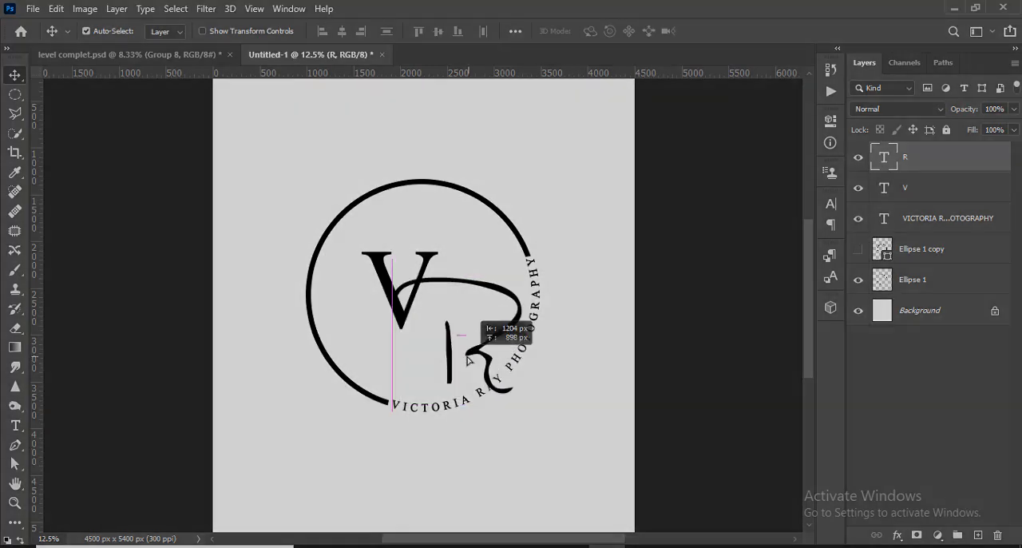
{"action": "key", "text": "ctrl+t"}
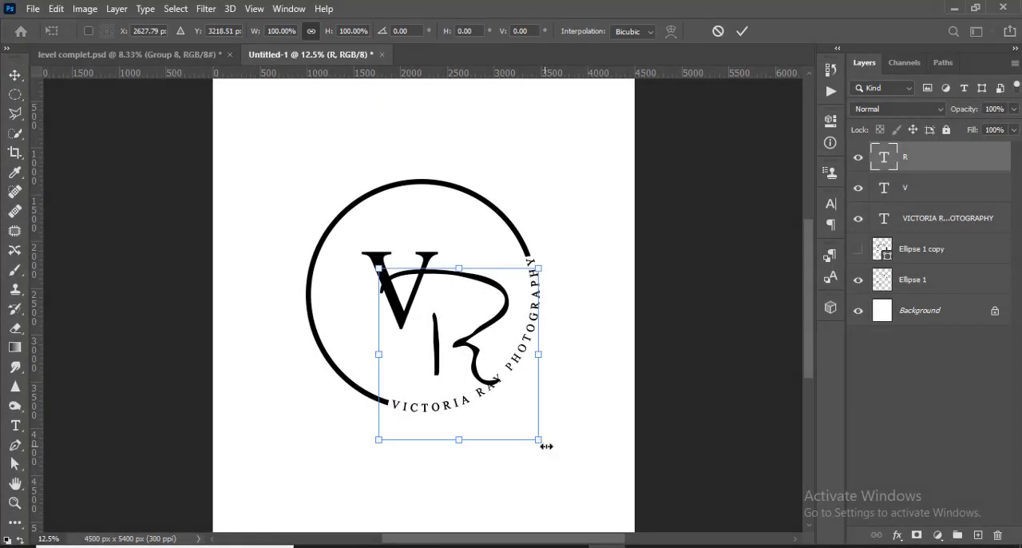
{"action": "left_click_drag", "start_coordinate": [543, 447], "coordinate": [519, 417]}
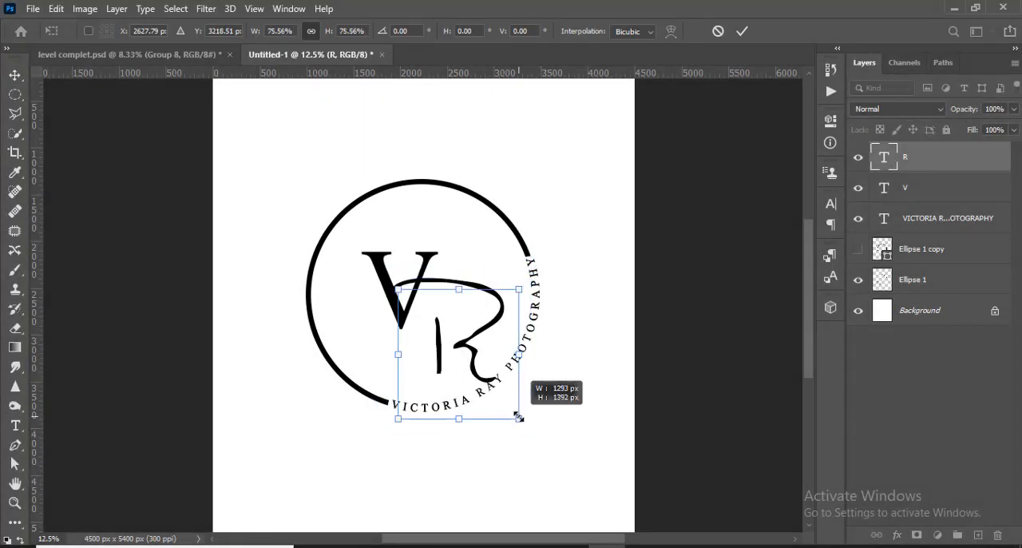
{"action": "left_click", "coordinate": [742, 32]}
- Enlarge the V to about 125%
{"action": "left_click", "coordinate": [942, 188]}
{"action": "key", "text": "ctrl+t"}
{"action": "left_click_drag", "start_coordinate": [472, 375], "coordinate": [487, 409]}
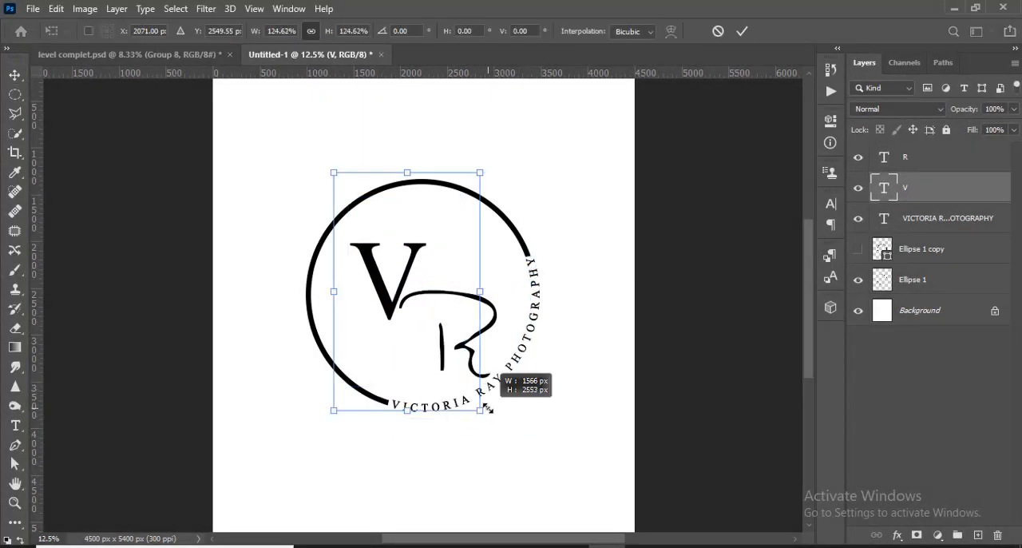
{"action": "left_click", "coordinate": [741, 31]}
- Move the R up and left so it overlaps the V, enlarge it slightly and adjust the horizontal placement
{"action": "left_click_drag", "start_coordinate": [490, 333], "coordinate": [461, 306]}
{"action": "key", "text": "ctrl+t"}
{"action": "left_click_drag", "start_coordinate": [492, 390], "coordinate": [502, 397]}
{"action": "left_click_drag", "start_coordinate": [454, 306], "coordinate": [409, 307]}
{"action": "key", "text": "shift+Right"}
{"action": "left_click", "coordinate": [742, 31]}
- Enlarge the R to about 113% and move it slightly down so its upper stroke crosses the V
{"action": "left_click", "coordinate": [910, 188], "text": "shift"}
{"action": "left_click", "coordinate": [911, 162]}
{"action": "key", "text": "ctrl+t"}
{"action": "left_click_drag", "start_coordinate": [518, 407], "coordinate": [526, 412]}
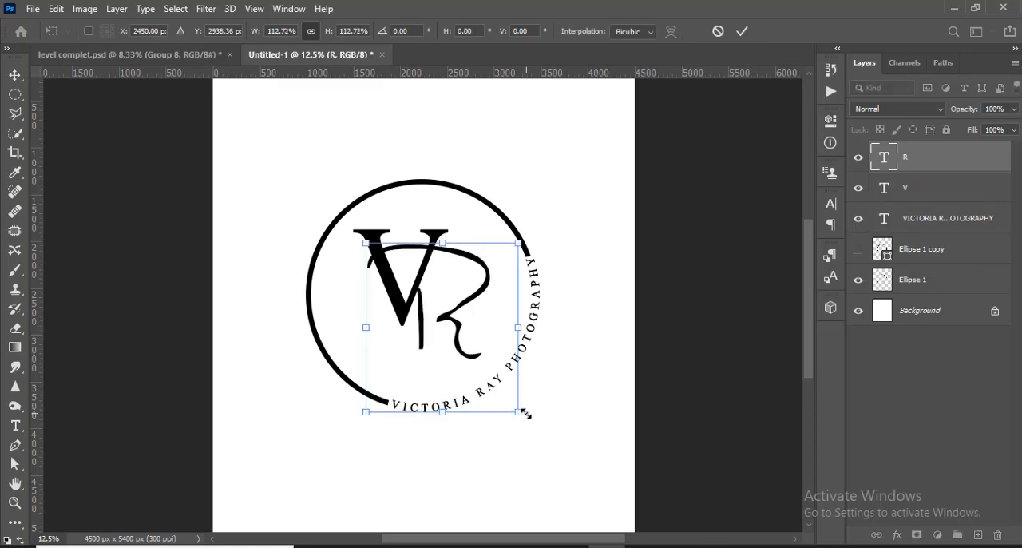
{"action": "key", "text": "Return"}
{"action": "left_click_drag", "start_coordinate": [467, 297], "coordinate": [469, 304]}
{"action": "left_click_drag", "start_coordinate": [469, 304], "coordinate": [471, 315]}
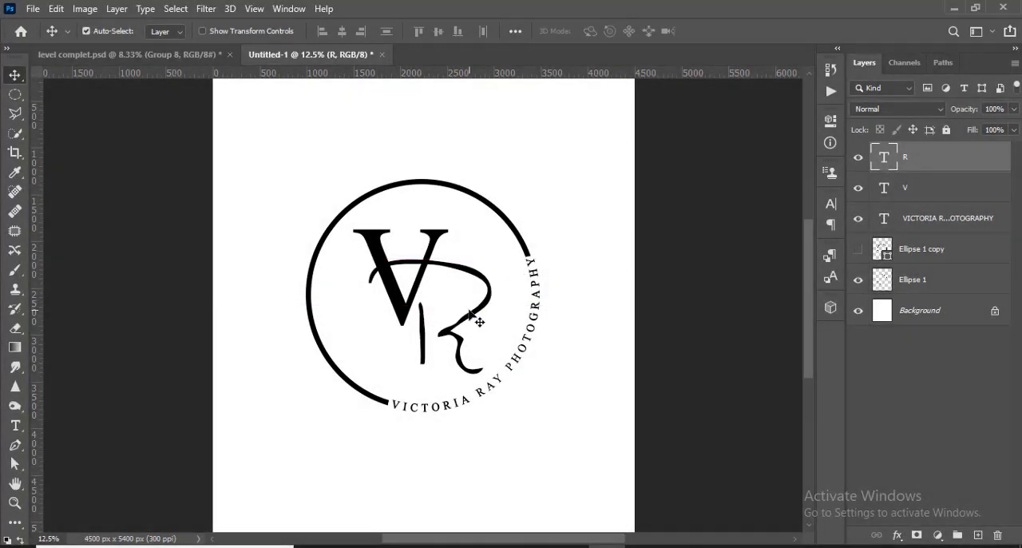
- Rasterize the V's text layer
{"action": "left_click", "coordinate": [886, 195]}
{"action": "right_click", "coordinate": [886, 196]}
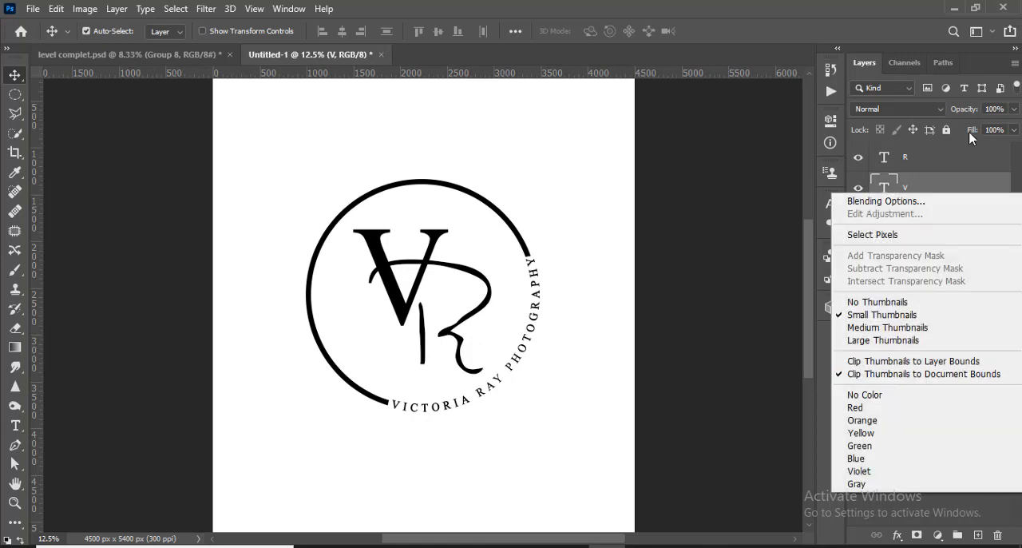
{"action": "left_click", "coordinate": [960, 195]}
{"action": "right_click", "coordinate": [958, 193]}
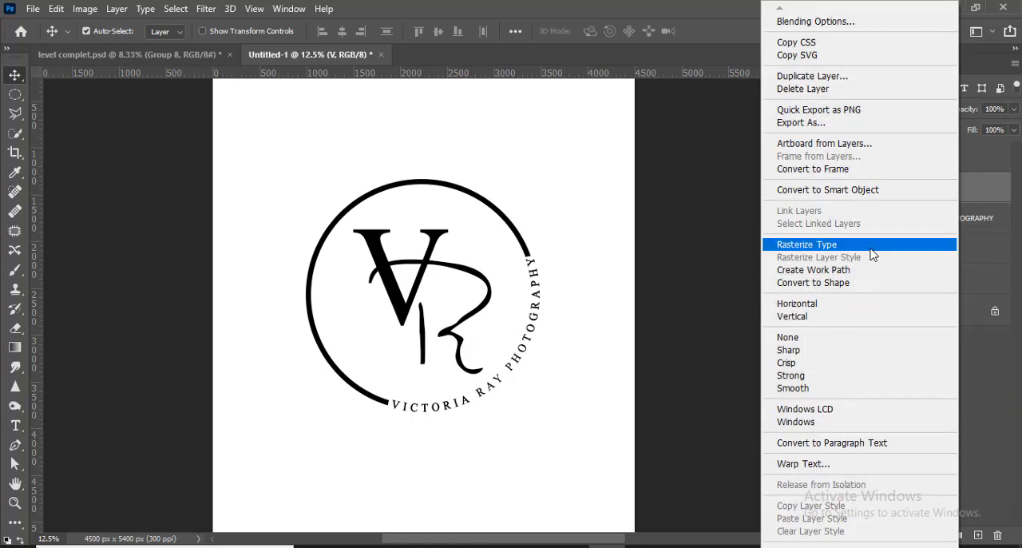
{"action": "left_click", "coordinate": [902, 246]}
- Load the R's outline as a selection, expand it, and cut that area out of the V layer to leave a gap around the crossing stroke
{"action": "left_click", "coordinate": [914, 169]}
{"action": "left_click", "coordinate": [891, 164], "text": "ctrl"}
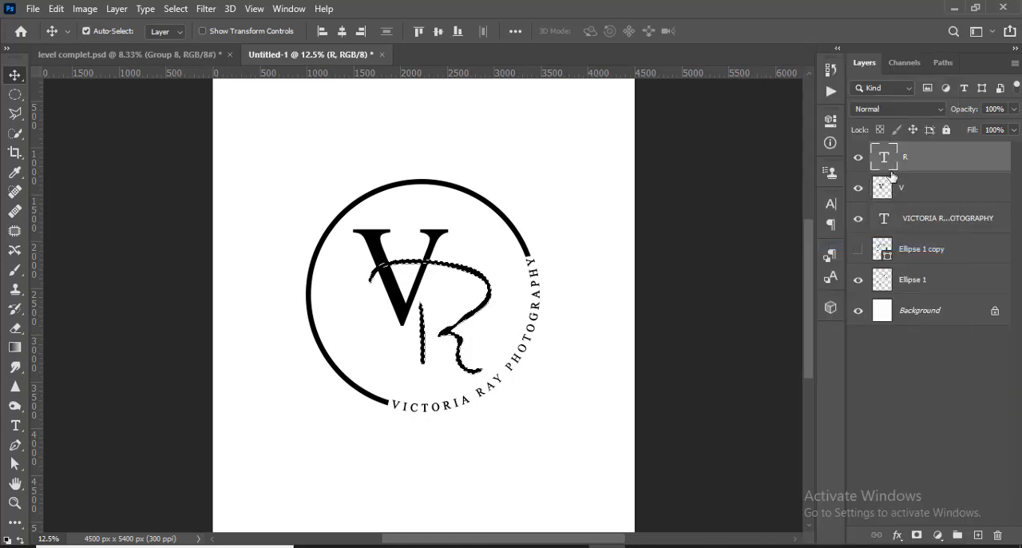
{"action": "left_click", "coordinate": [176, 9]}
{"action": "mouse_move", "coordinate": [209, 221]}
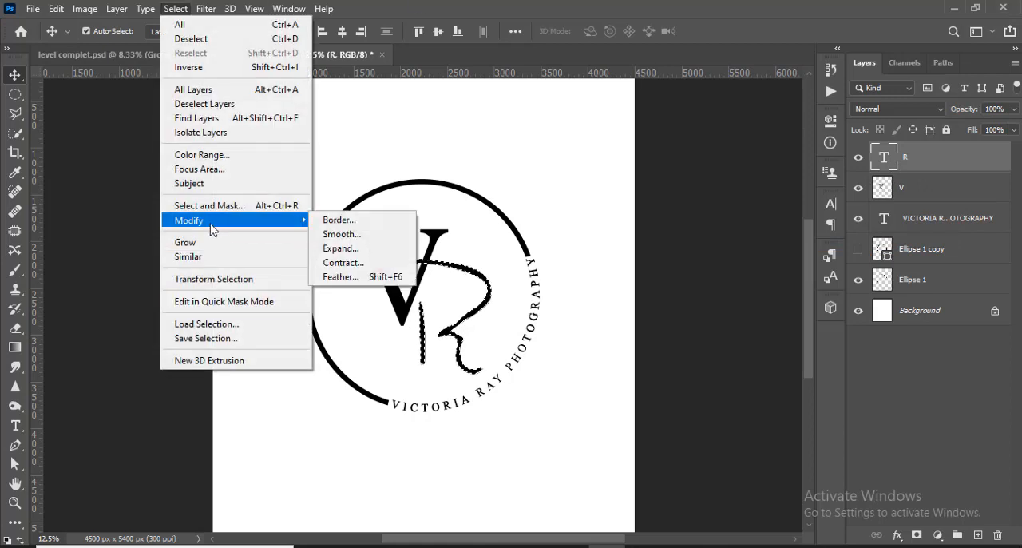
{"action": "left_click", "coordinate": [354, 251]}
{"action": "left_click", "coordinate": [588, 168]}
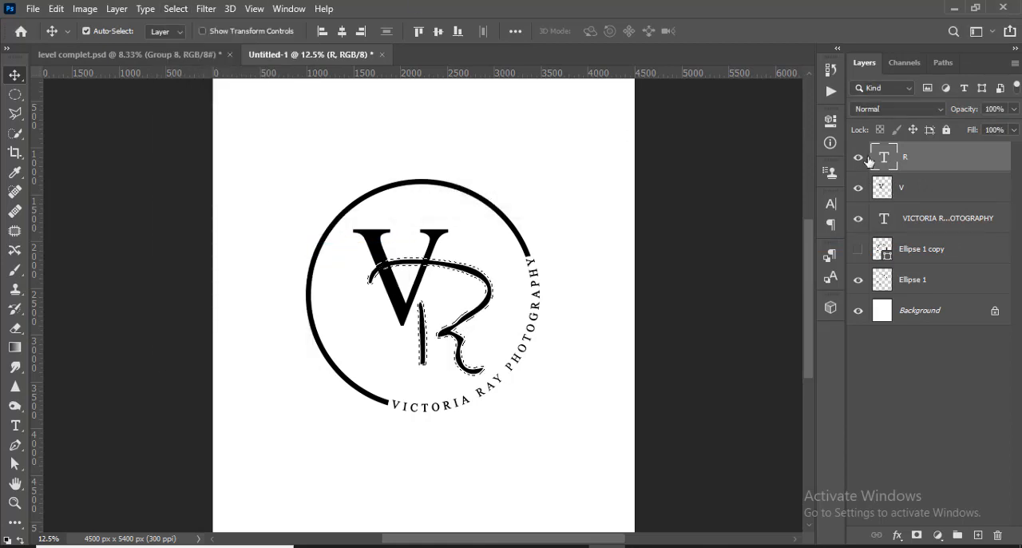
{"action": "left_click", "coordinate": [915, 189]}
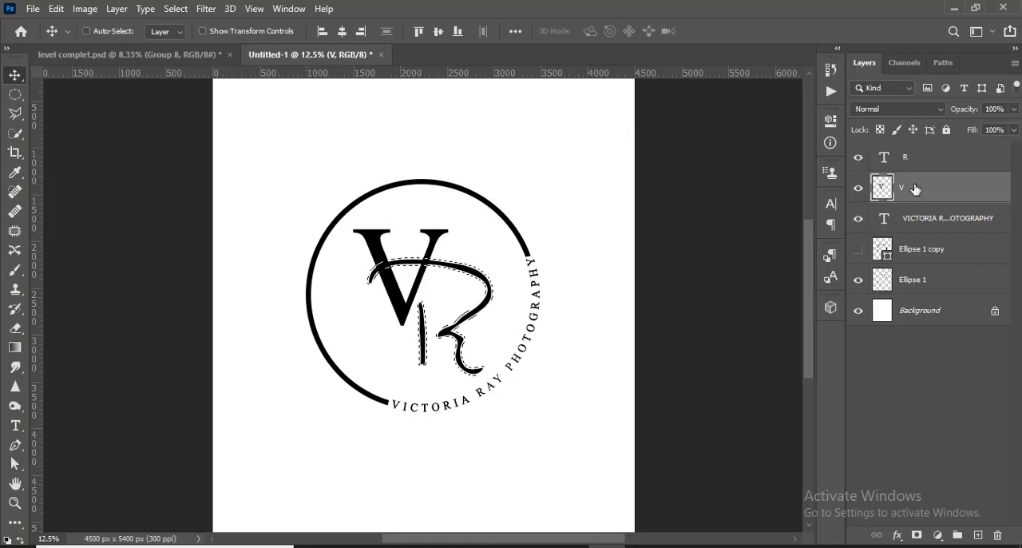
{"action": "key", "text": "ctrl+x"}
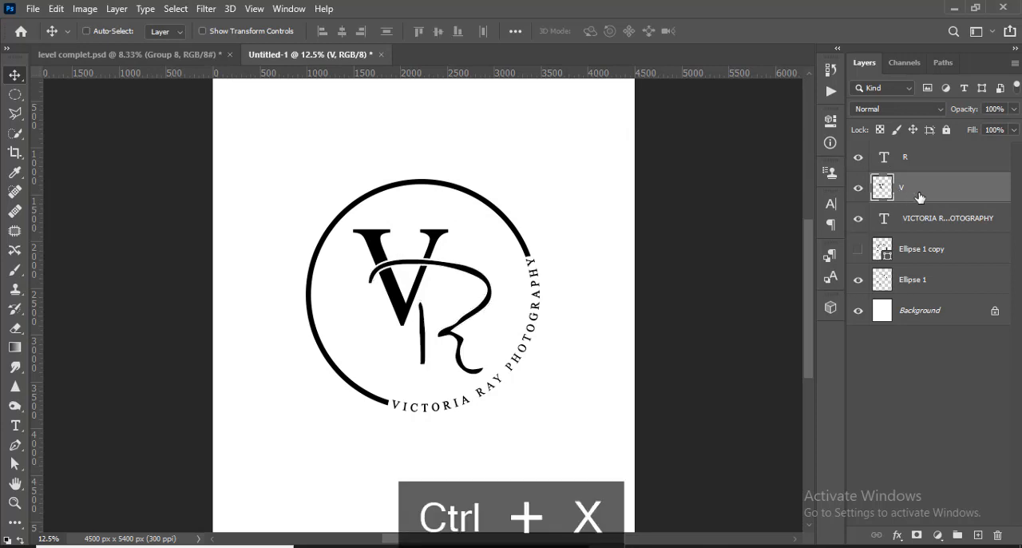
- Select the V and R layers together and move the monogram slightly down inside the ring
{"action": "left_click", "coordinate": [918, 157], "text": "ctrl"}
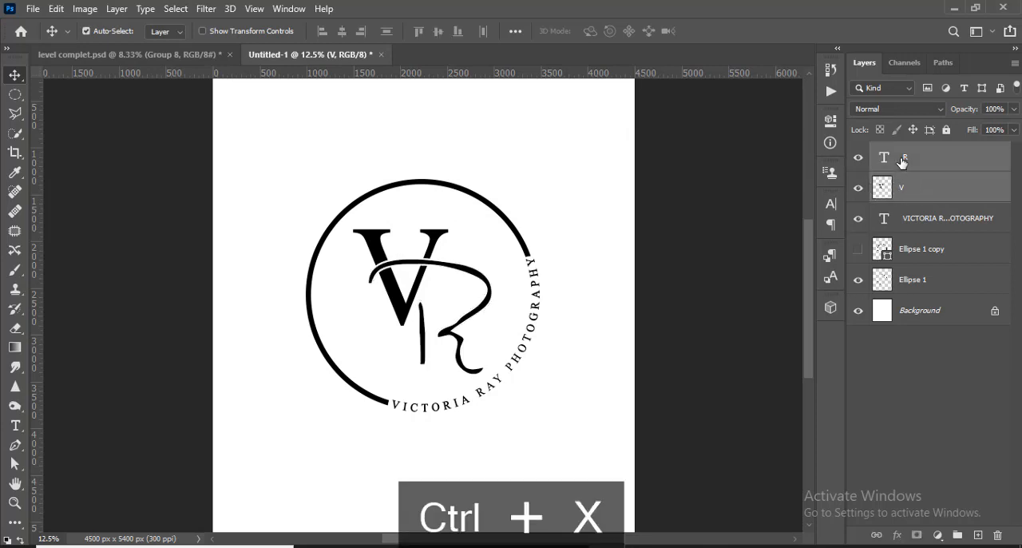
{"action": "left_click_drag", "start_coordinate": [408, 314], "coordinate": [411, 319]}
{"action": "key", "text": "ctrl+minus"}
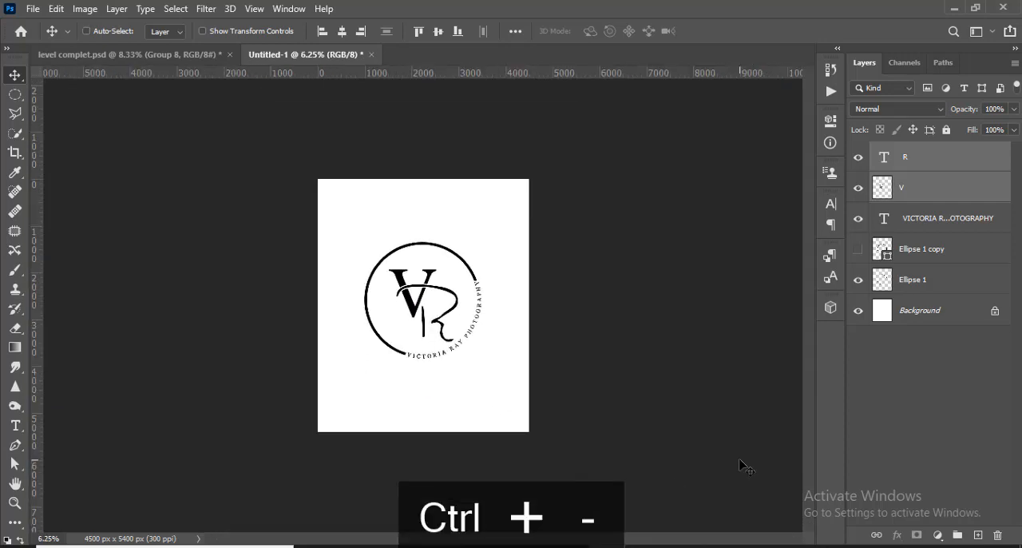